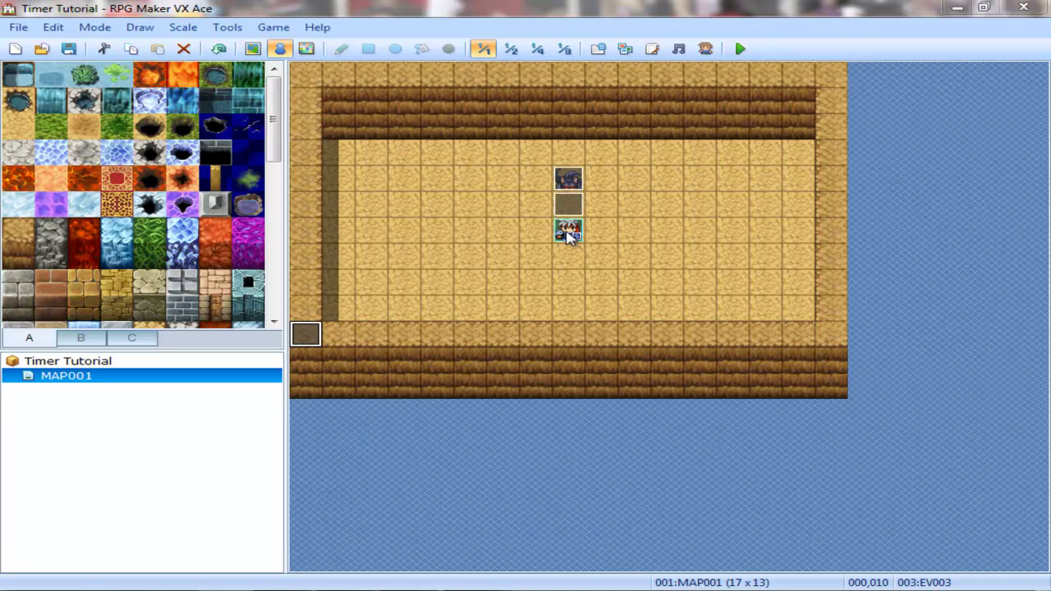
Review EV002's Battle Processing, Control Timer: Stop and Control Self Switch A = ON commands.
double_click(568, 178)
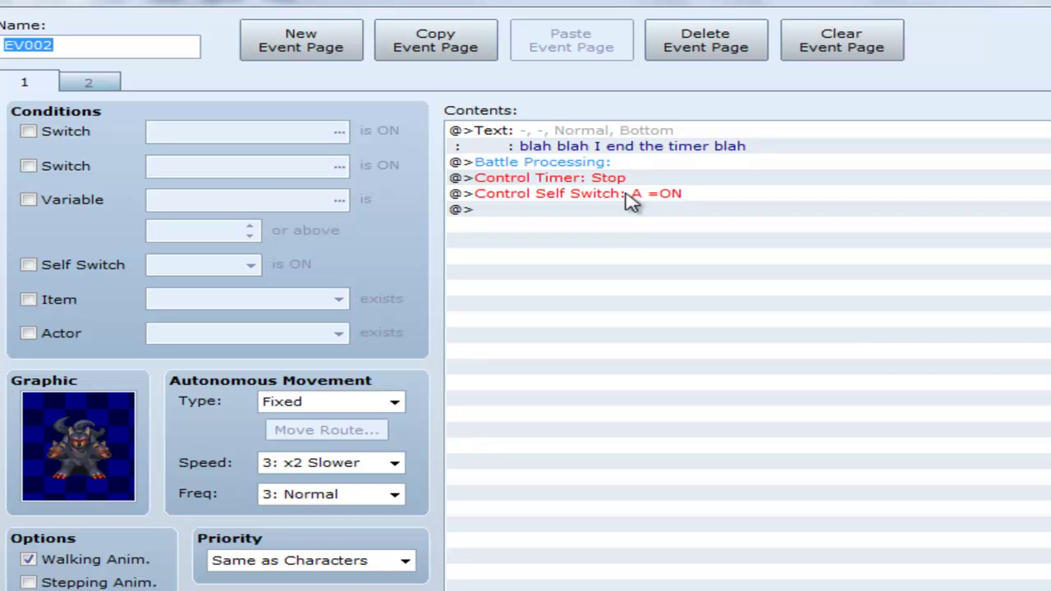
left_click(561, 165)
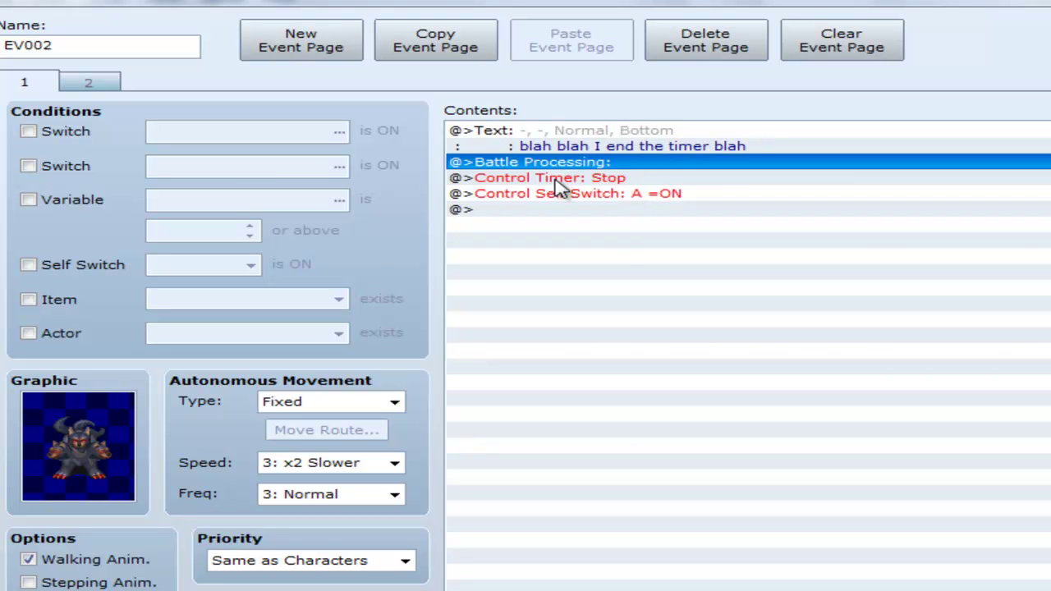
left_click(556, 181)
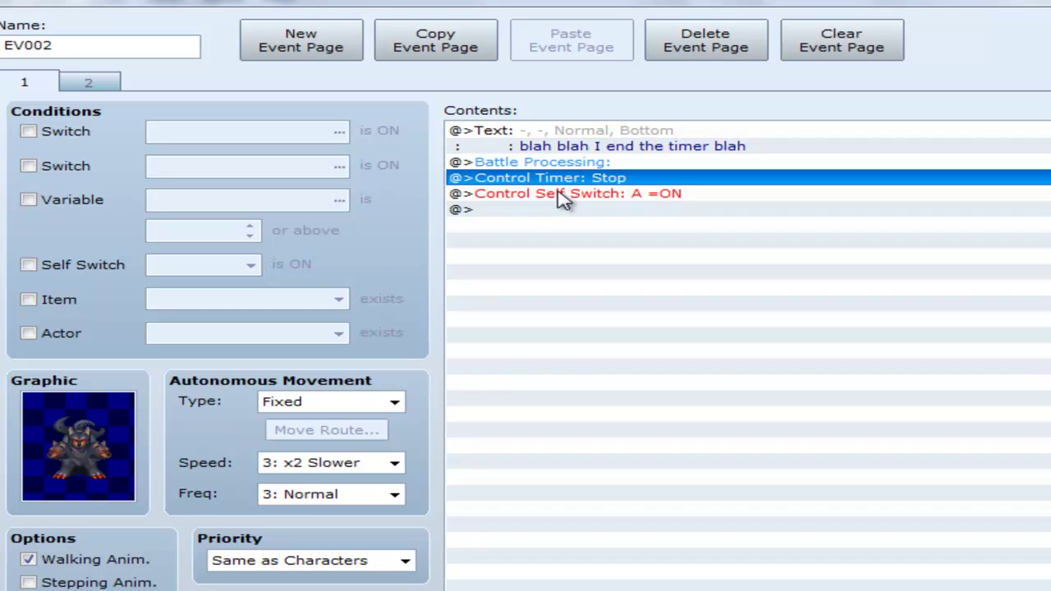
left_click(562, 195)
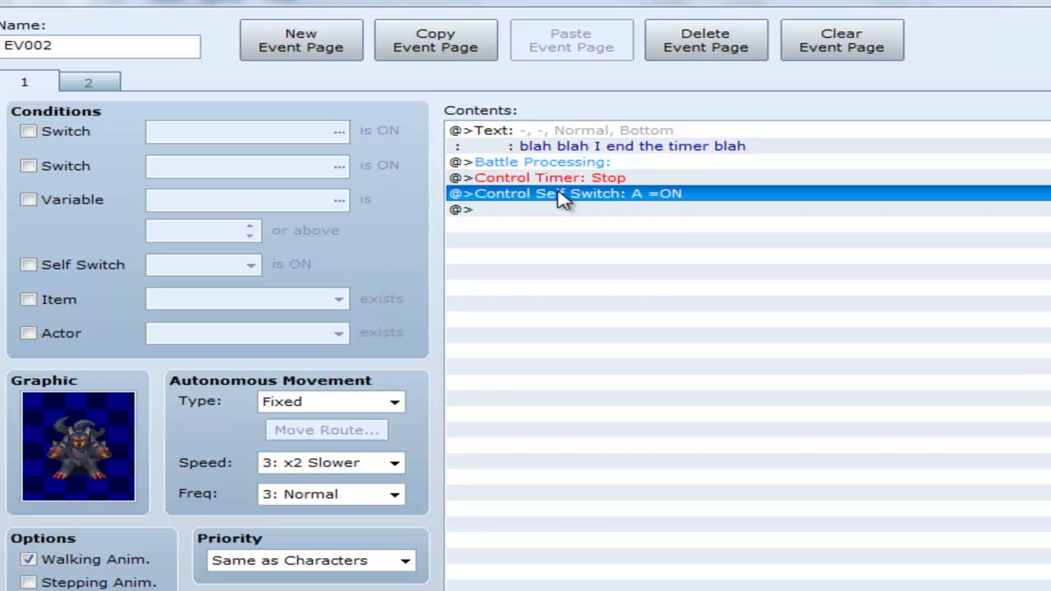
Add a Control Self Switch A = ON command to timer event EV001.
key("Return")
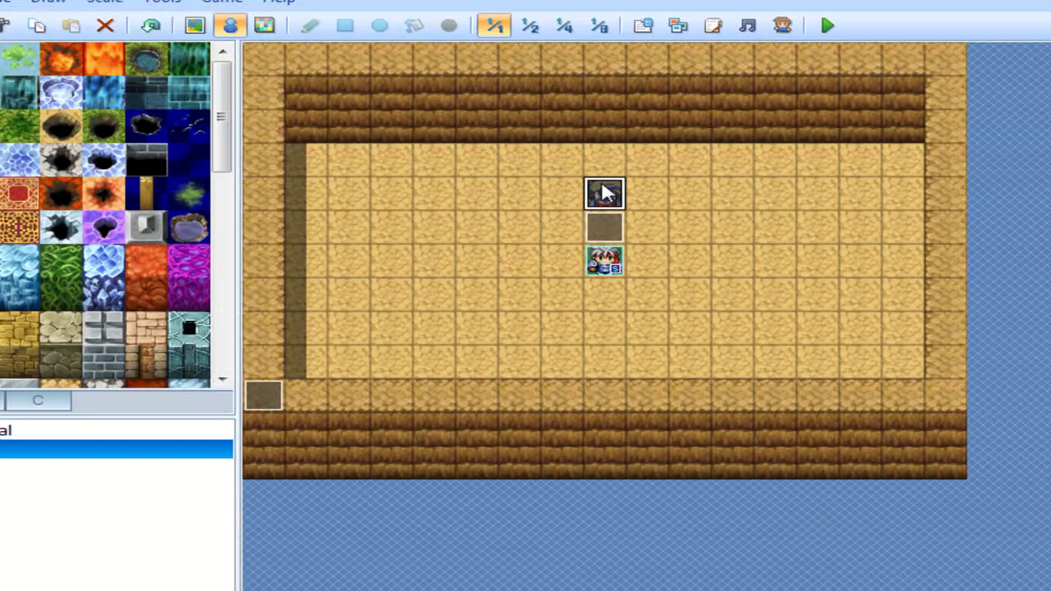
double_click(598, 233)
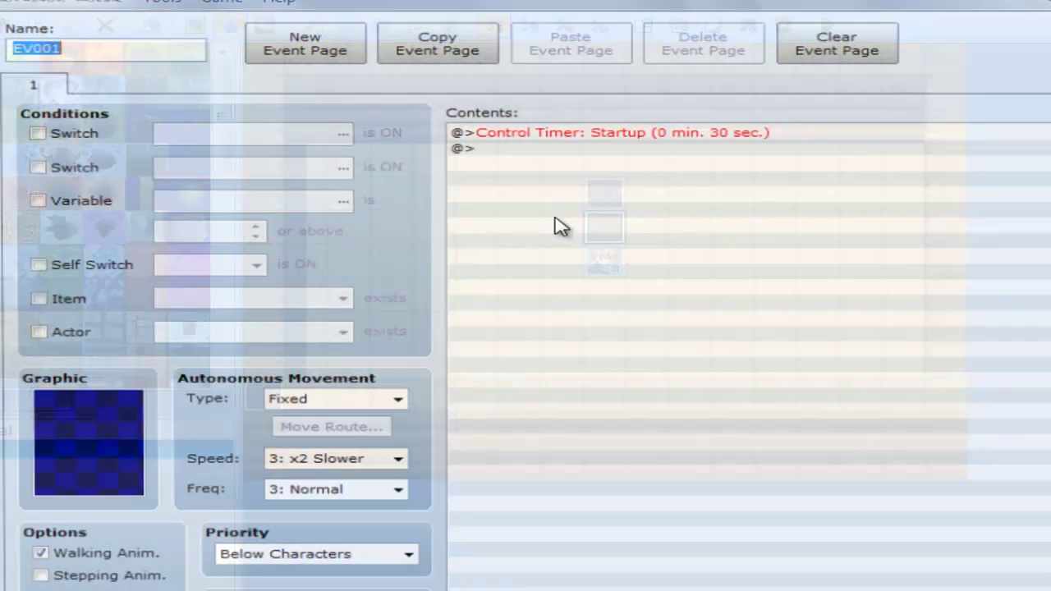
double_click(501, 154)
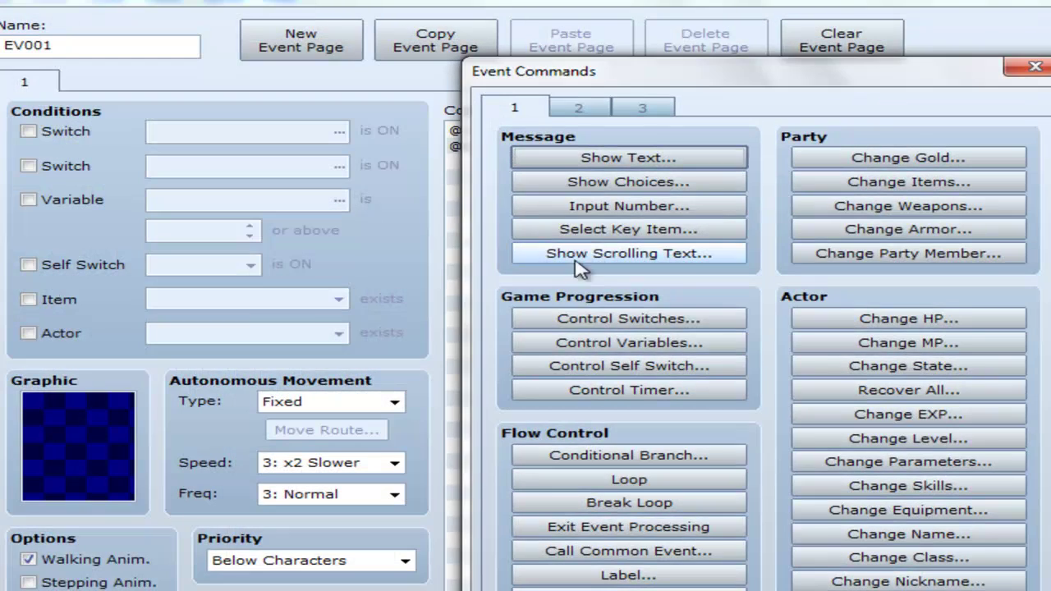
left_click(594, 368)
left_click(884, 352)
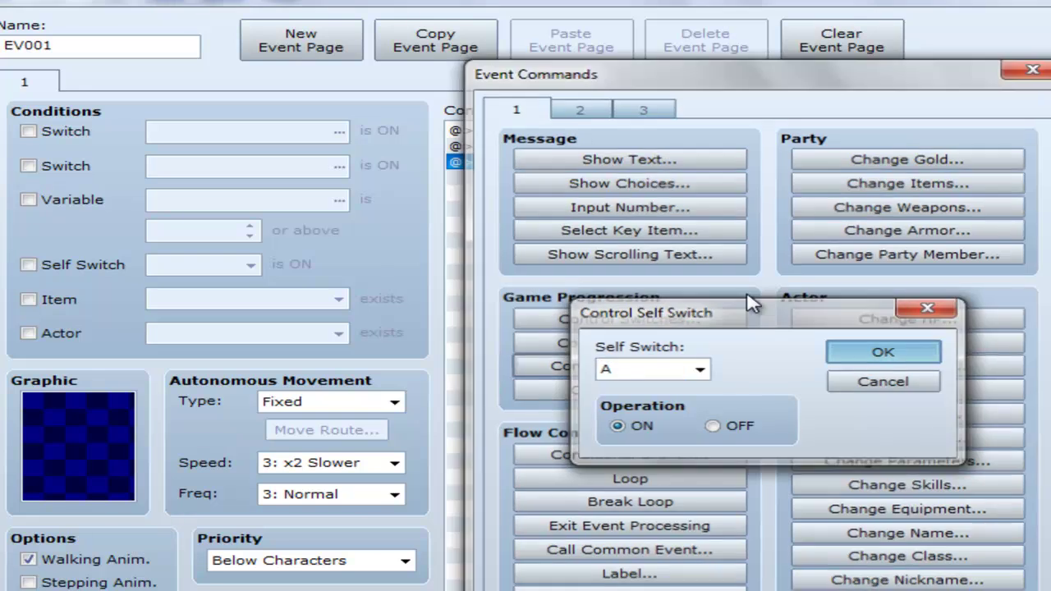
Give EV001 a page 2 conditioned on Self Switch A, then close the editor.
left_click(302, 41)
left_click(28, 265)
left_click(13, 82)
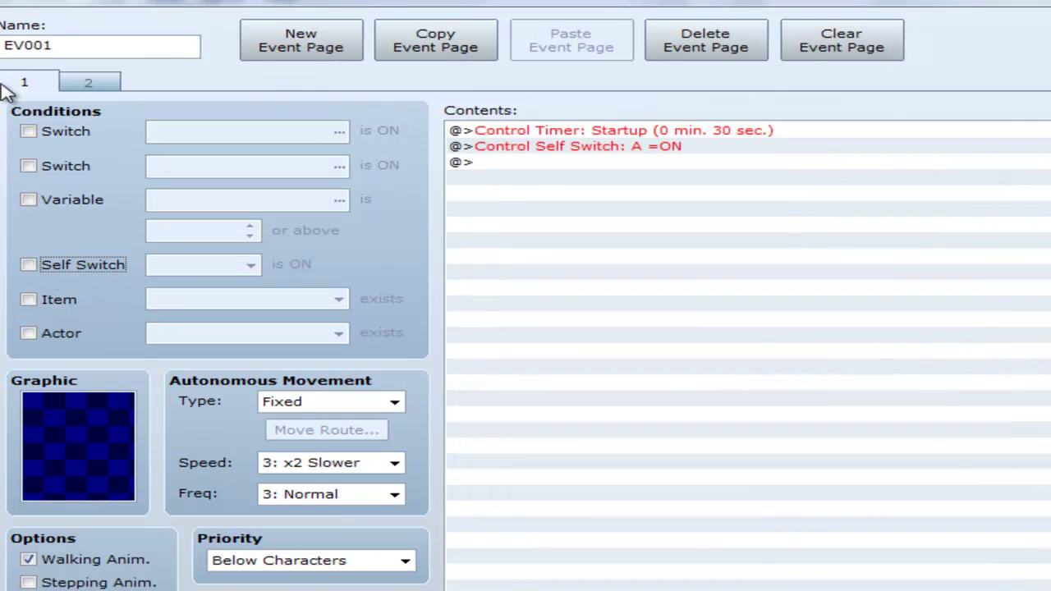
left_click(591, 544)
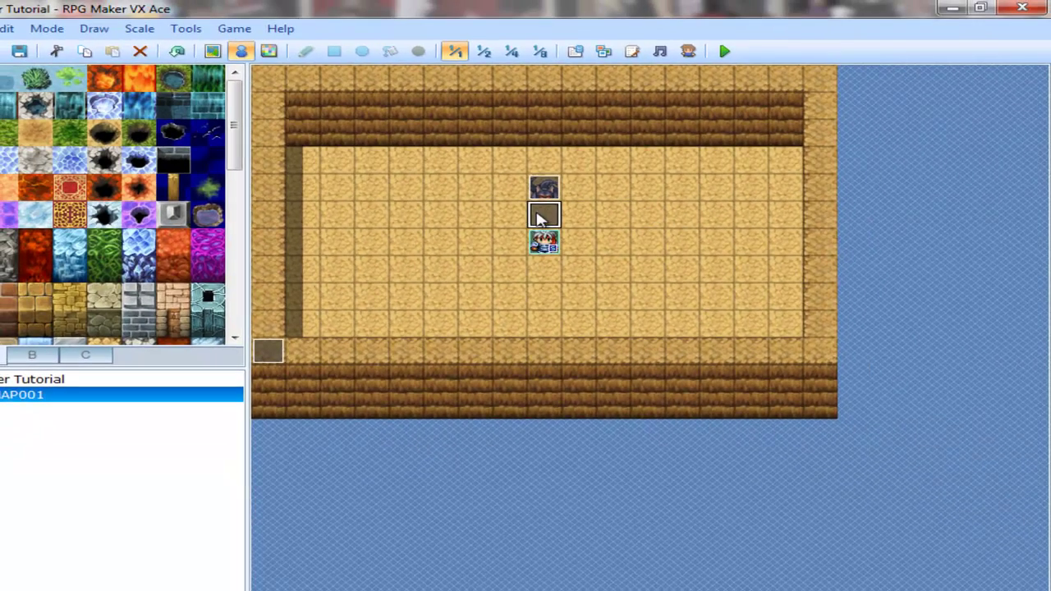
double_click(541, 217)
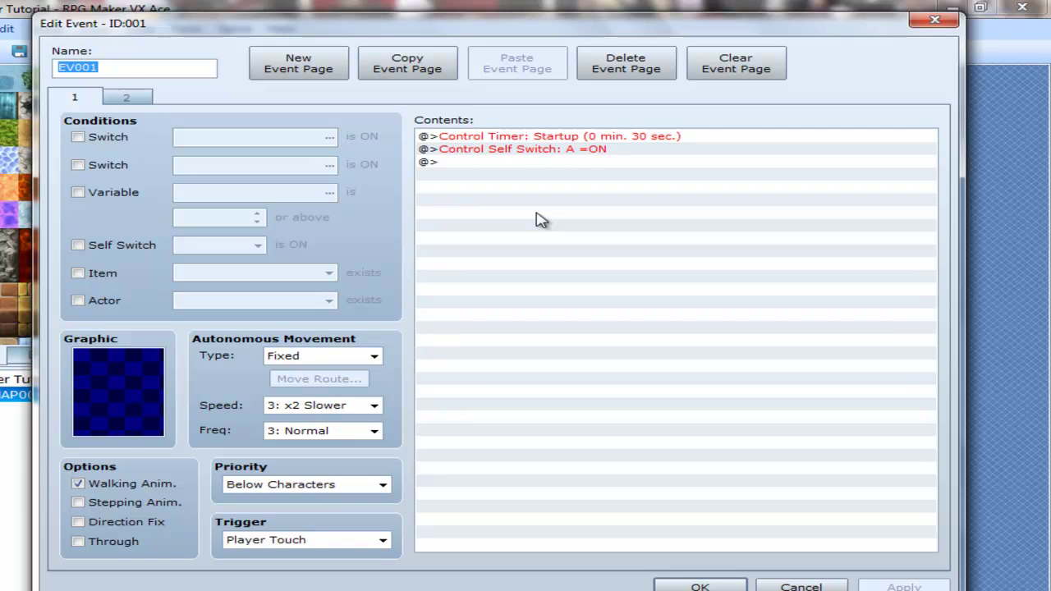
right_click(526, 137)
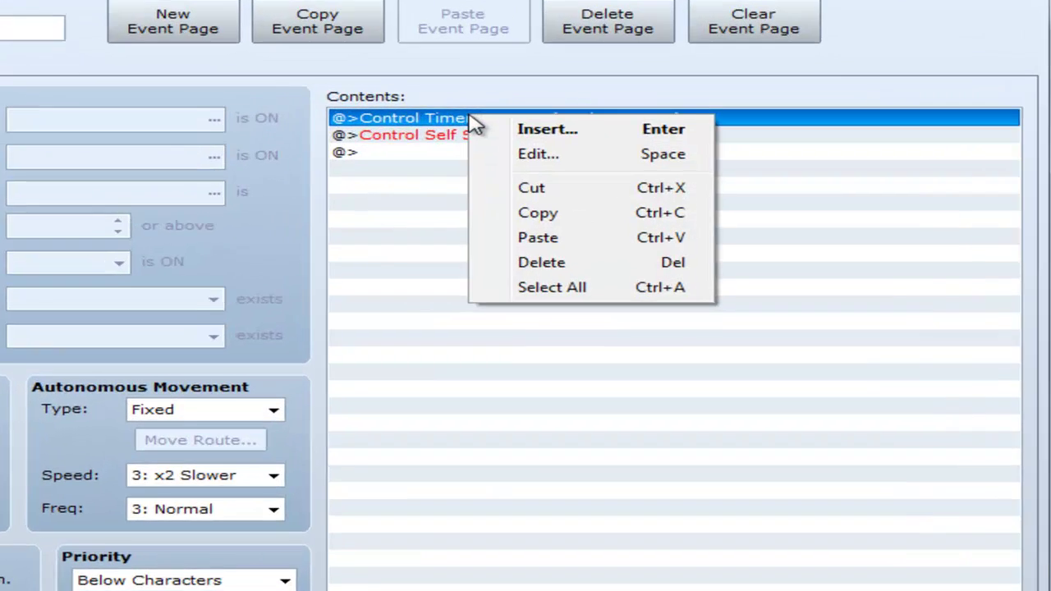
left_click(528, 145)
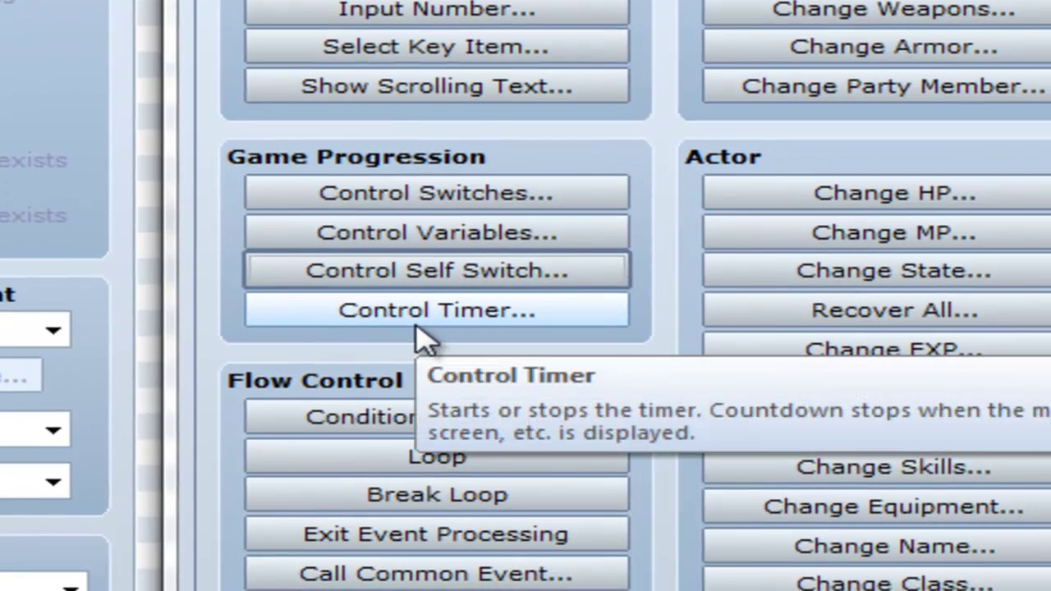
left_click(417, 329)
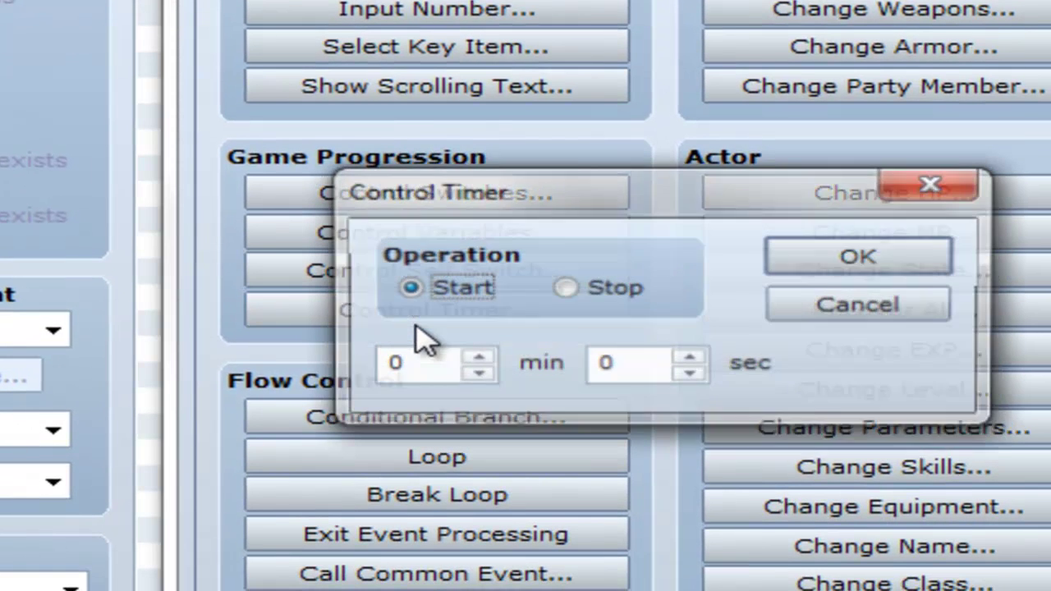
left_click(585, 293)
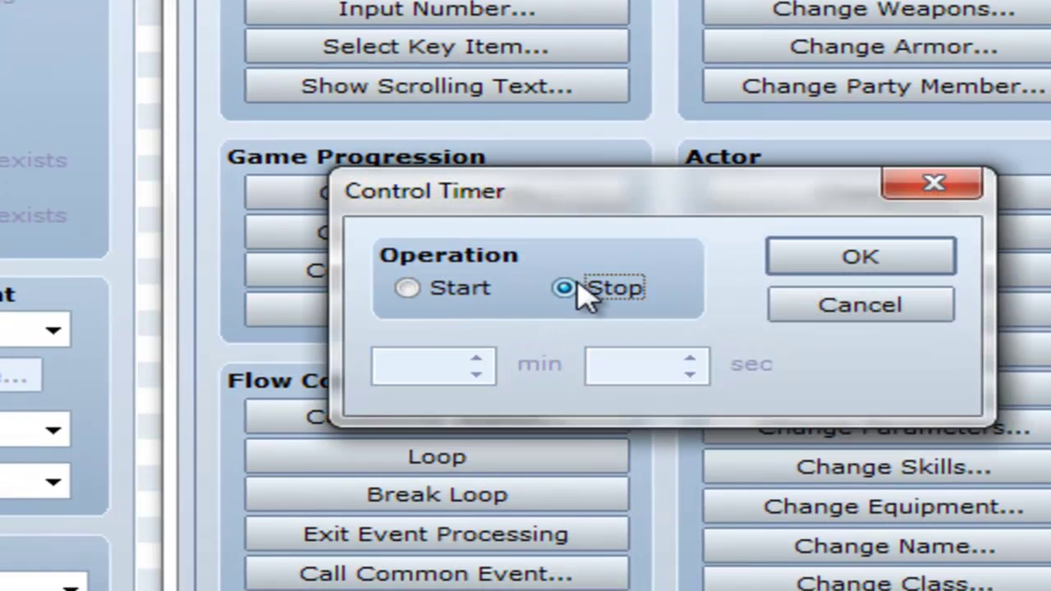
left_click(420, 288)
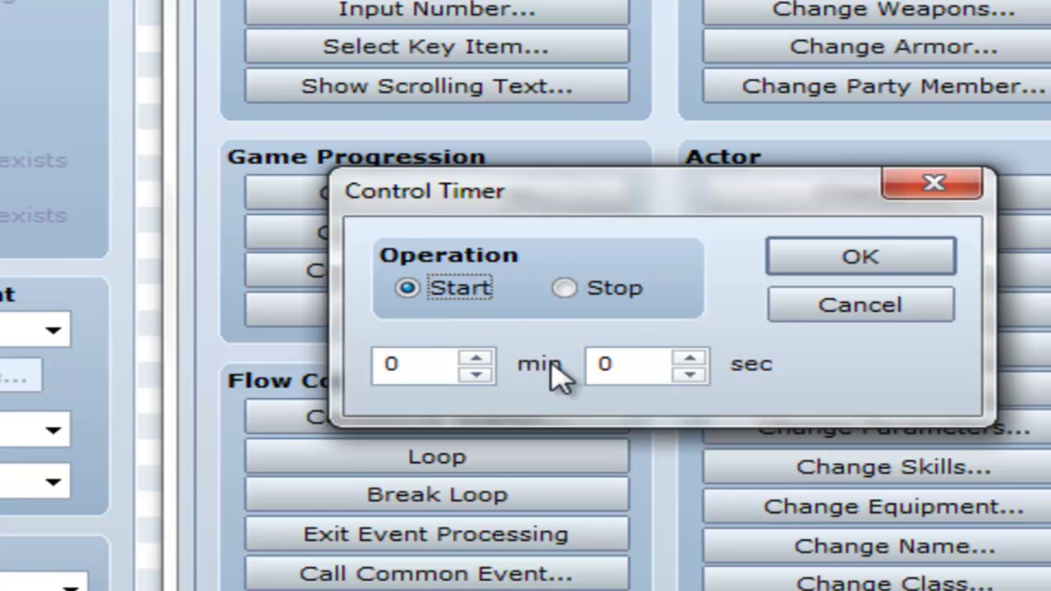
left_click(854, 310)
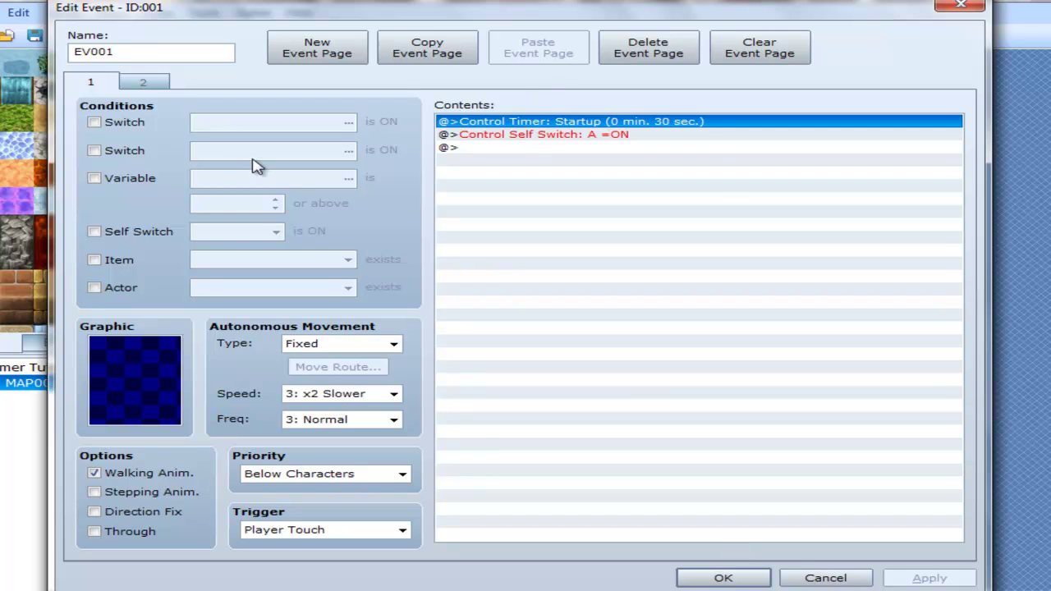
left_click(523, 137)
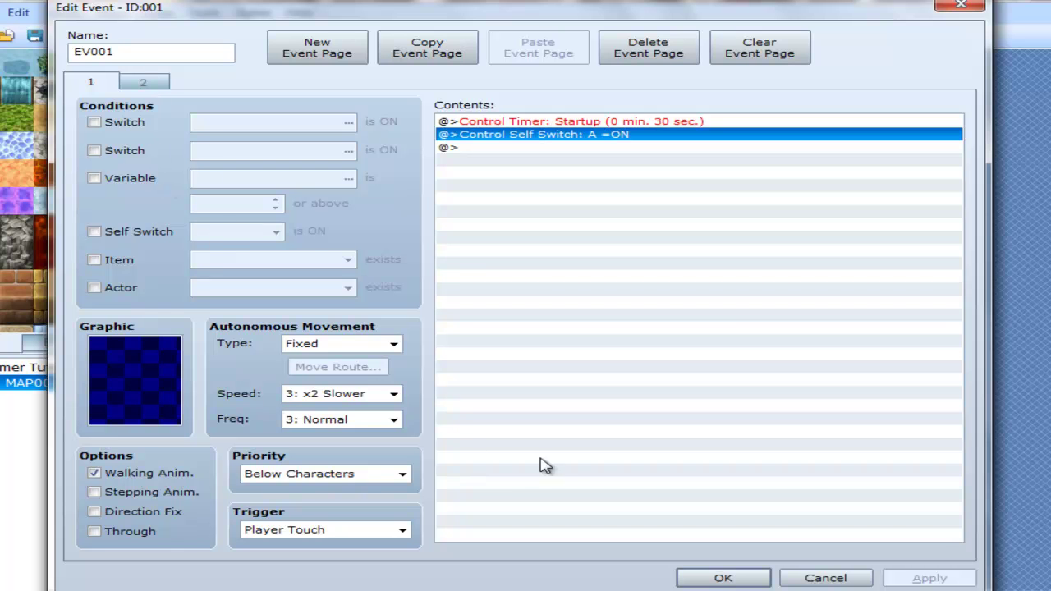
left_click(697, 576)
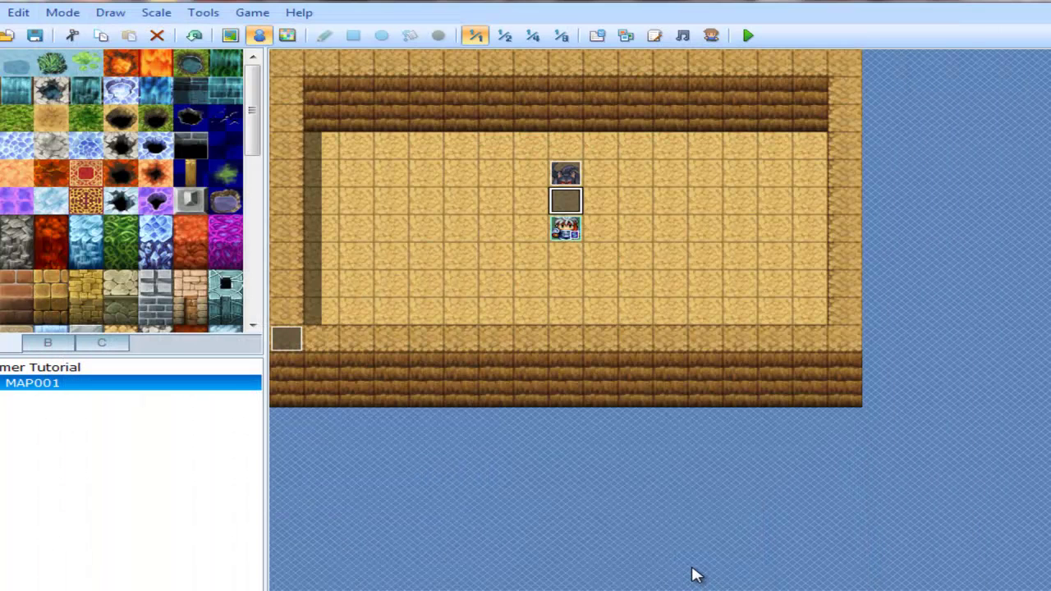
Check EV002's Control Timer: Stop command and close the event.
double_click(565, 173)
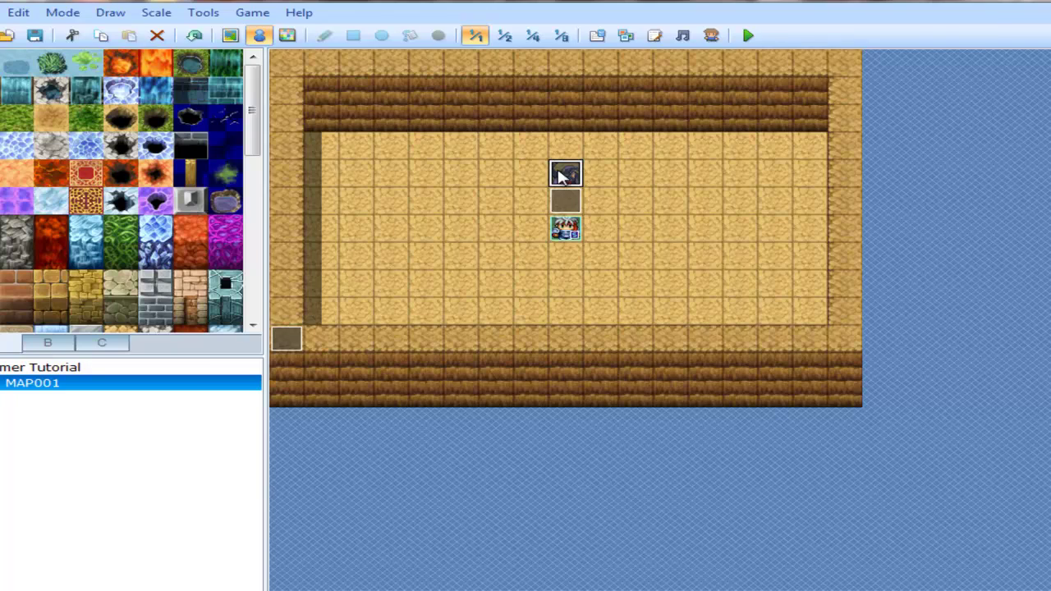
left_click(575, 162)
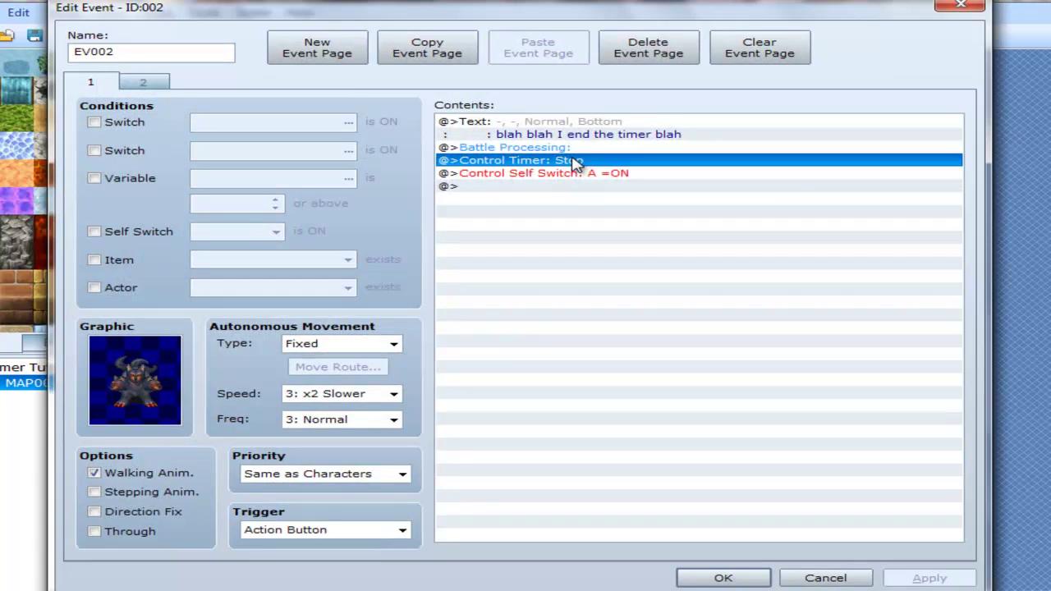
left_click(698, 578)
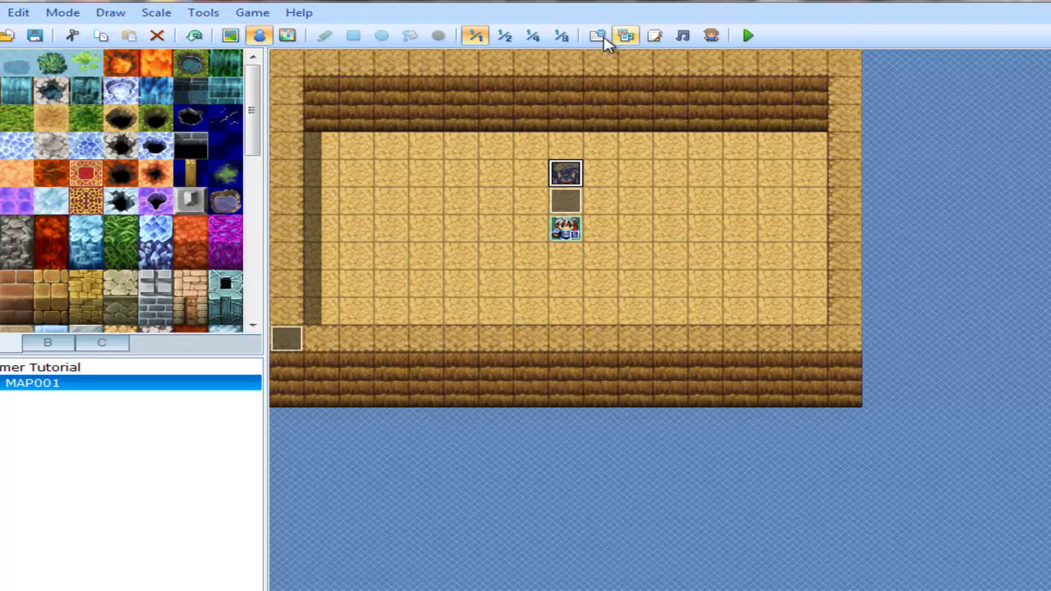
Add enemy 031 to troop 031 in the Database and view its Enemies entry.
left_click(595, 36)
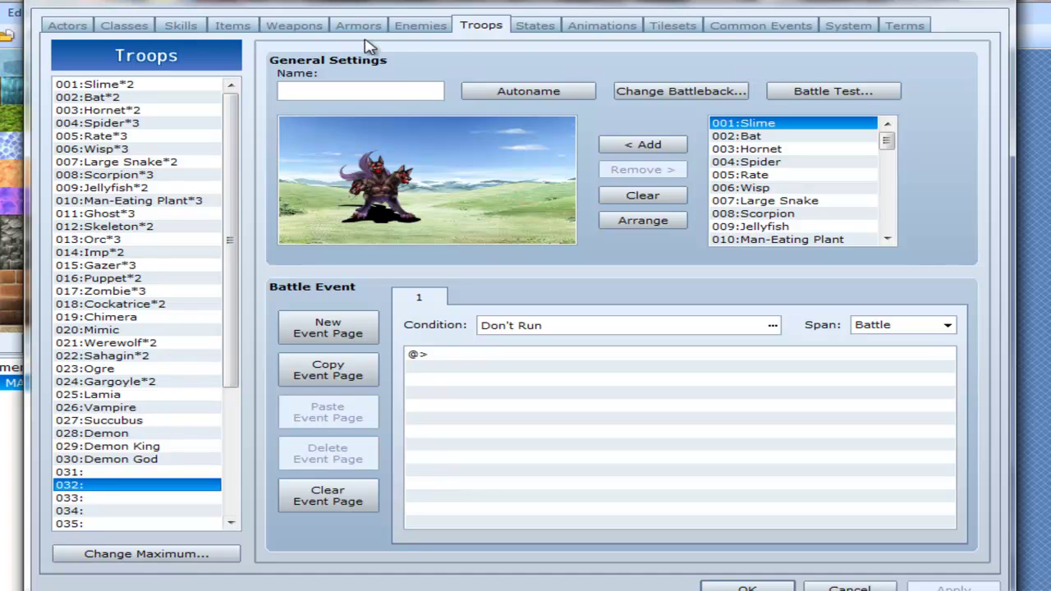
left_click(121, 473)
left_click_drag(887, 141, 895, 208)
left_click(794, 136)
left_click(643, 144)
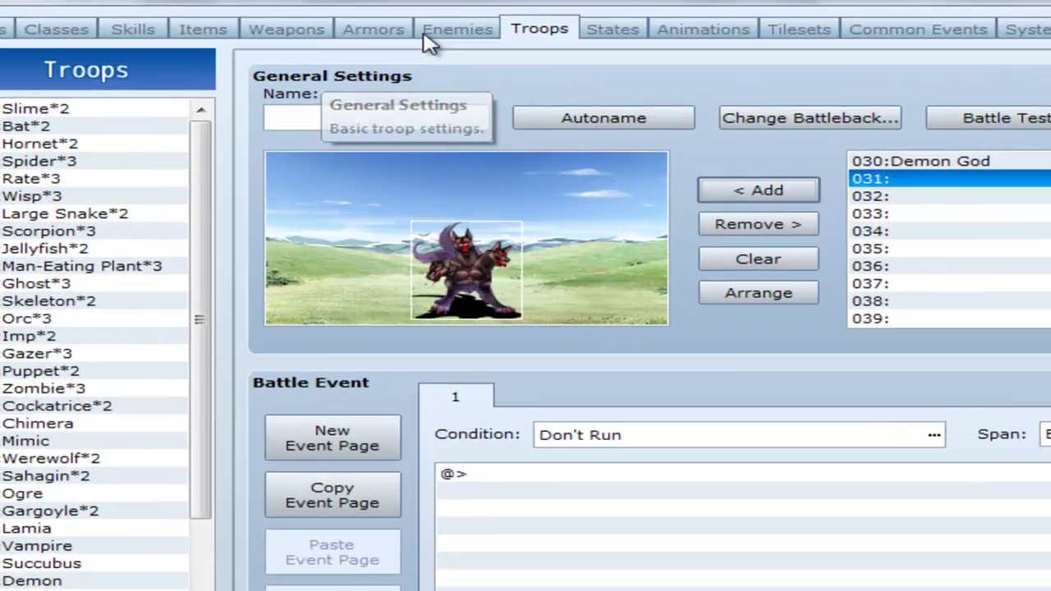
left_click(420, 25)
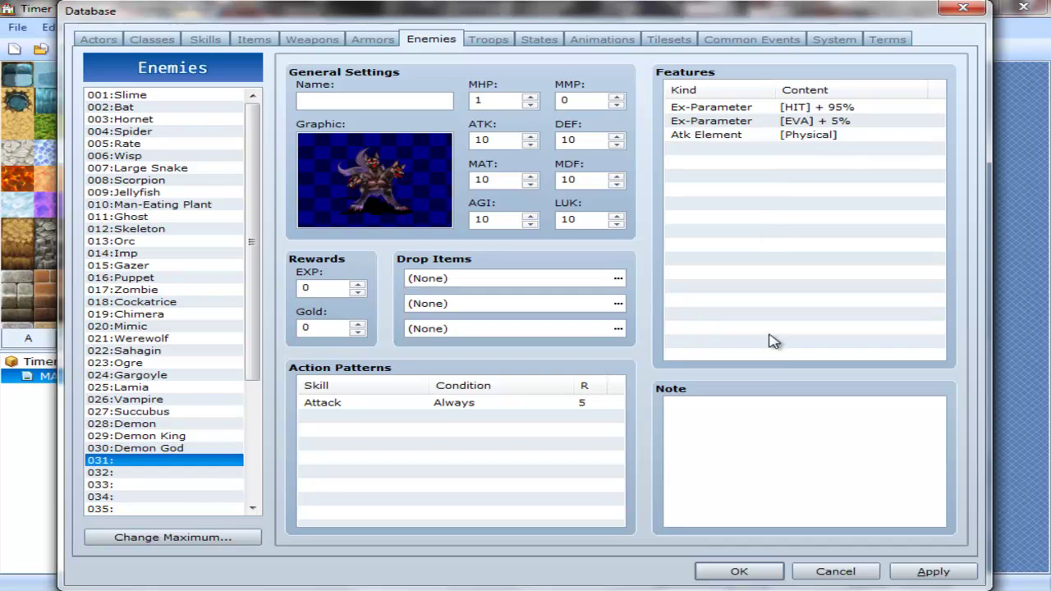
Close the Database and confirm EV002's Battle Processing troop setting.
left_click(736, 571)
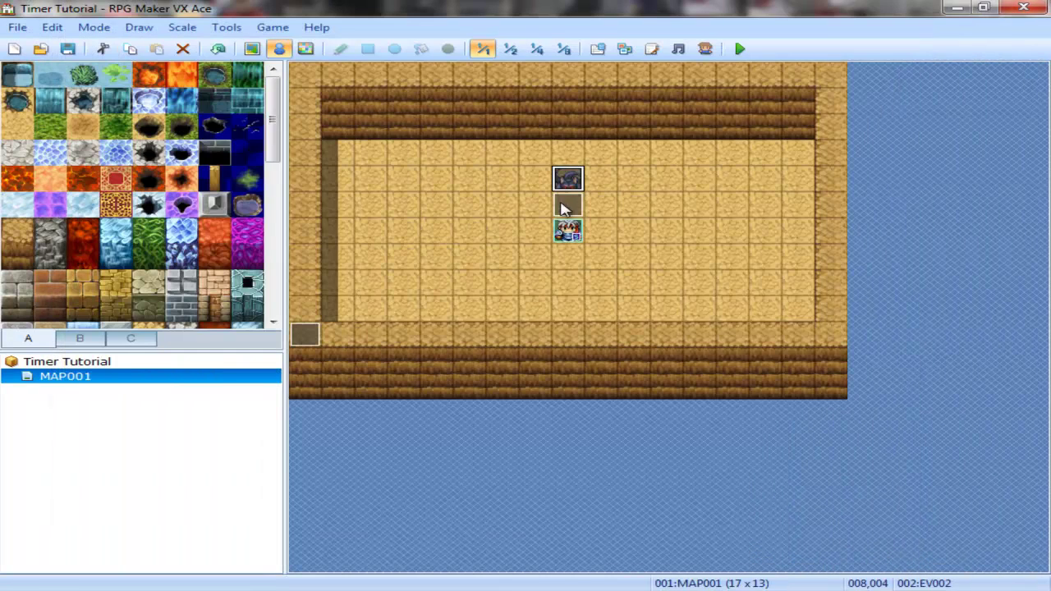
double_click(570, 181)
left_click(589, 156)
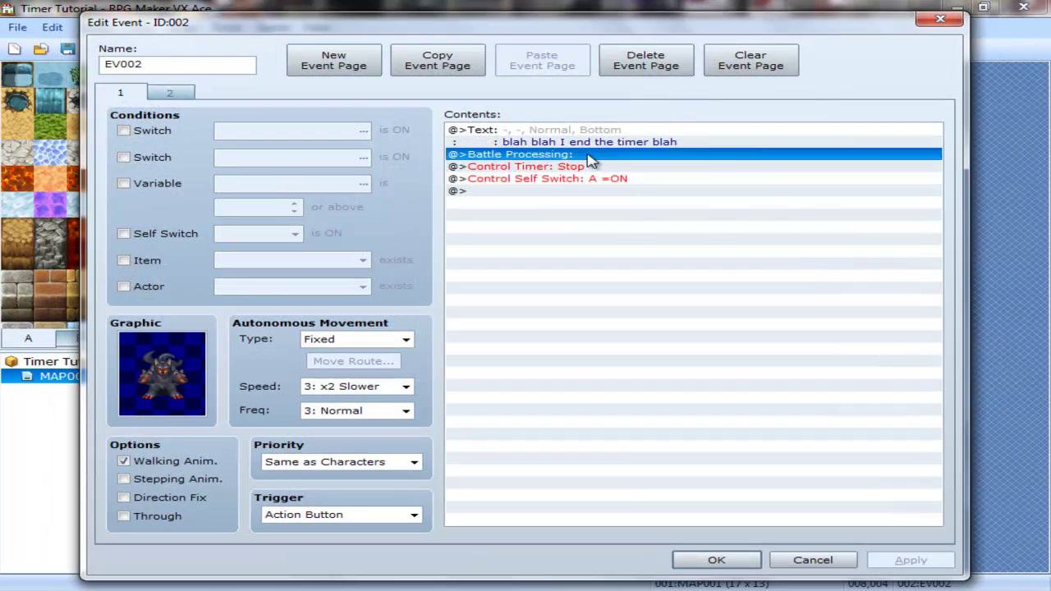
right_click(589, 157)
left_click(632, 181)
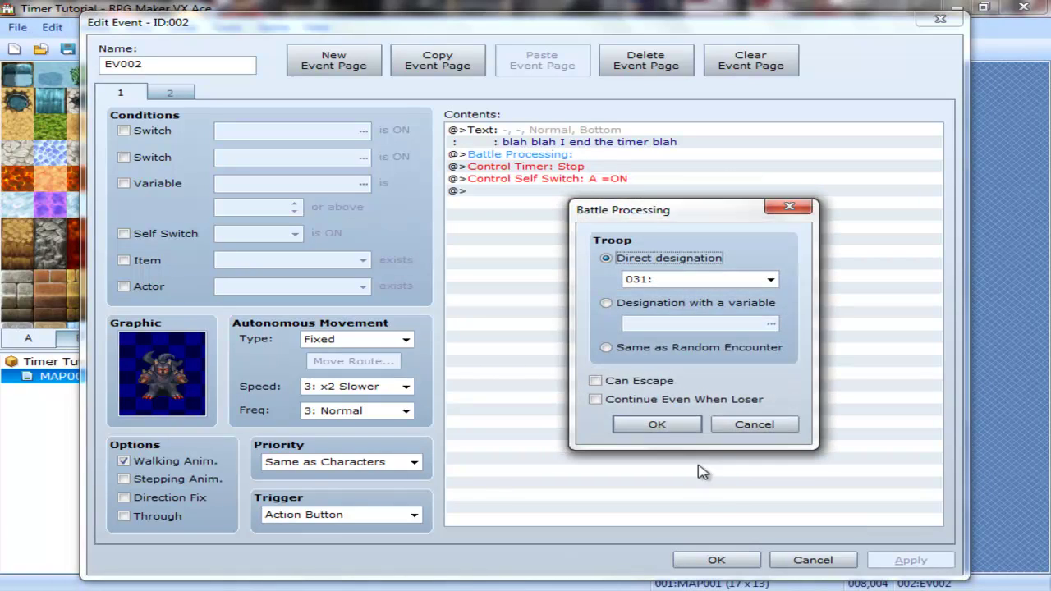
left_click(658, 424)
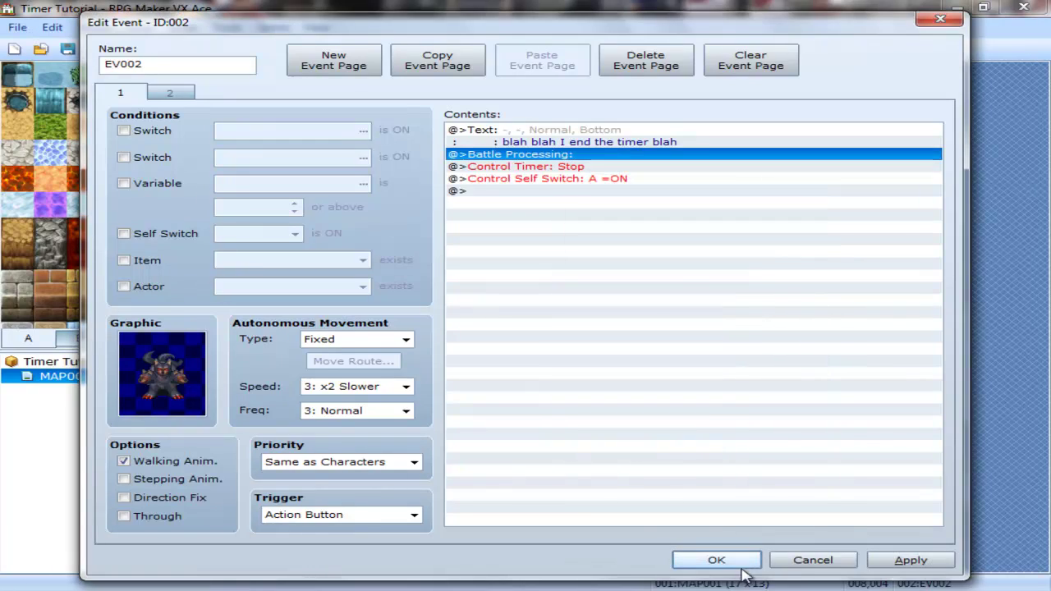
left_click(723, 562)
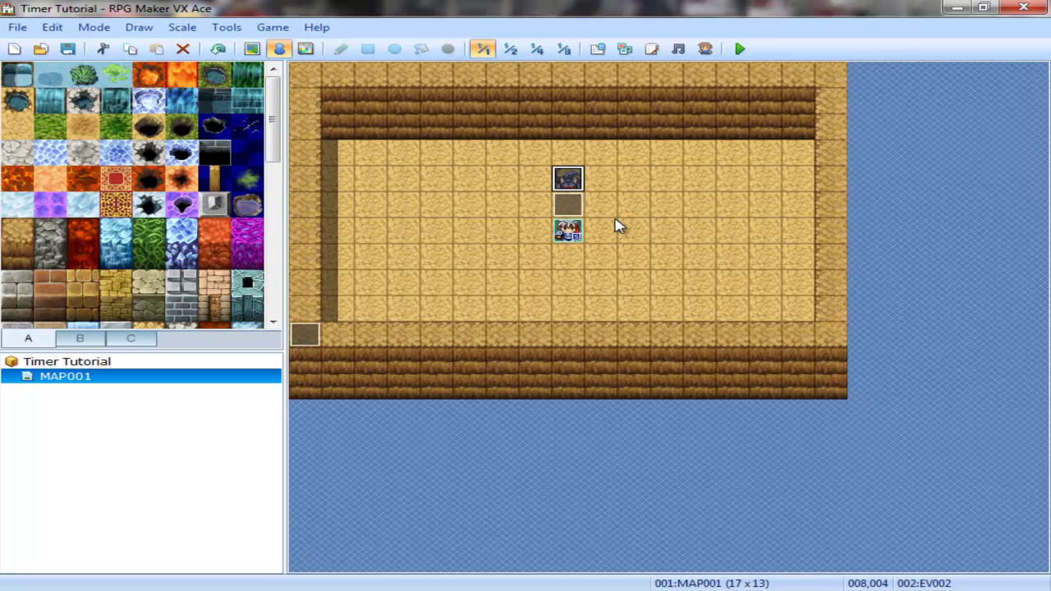
Move timer-start event EV001 around the map and back to the tile below the enemy.
left_click_drag(566, 206, 696, 209)
double_click(694, 207)
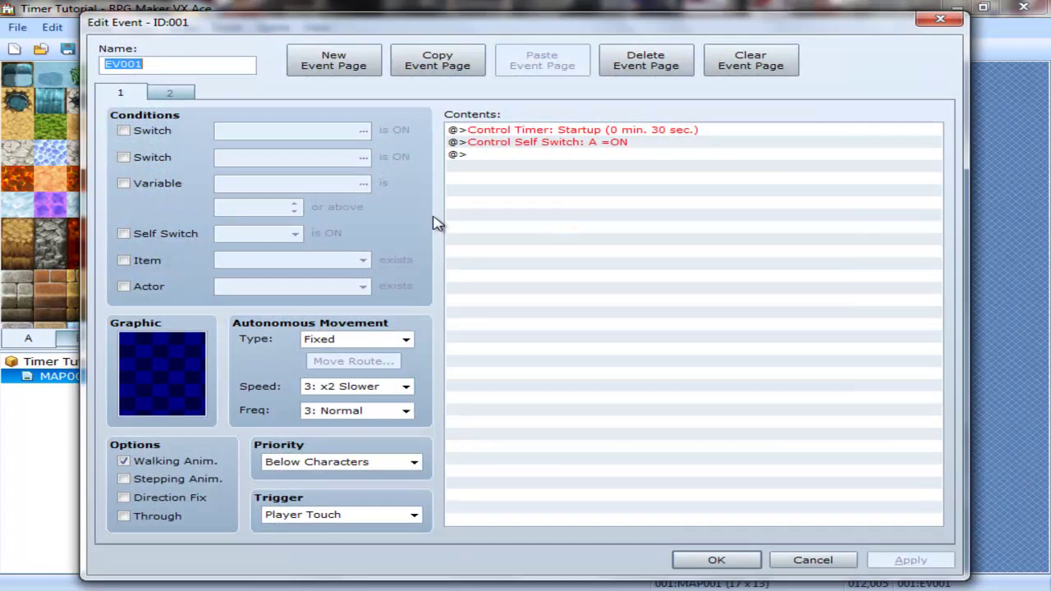
left_click(940, 18)
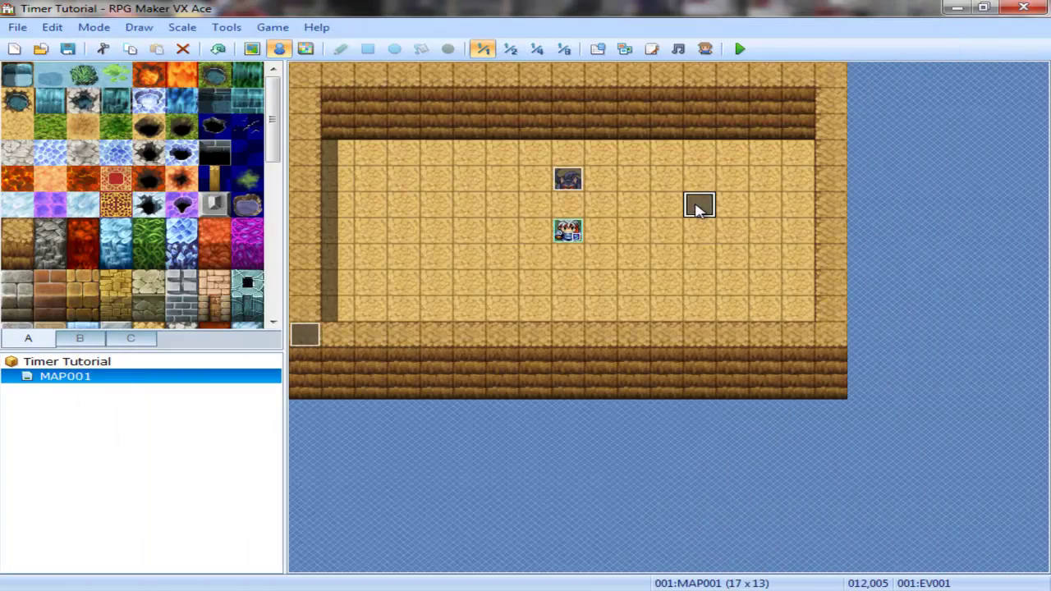
left_click(532, 216)
left_click_drag(532, 218, 538, 213)
double_click(542, 212)
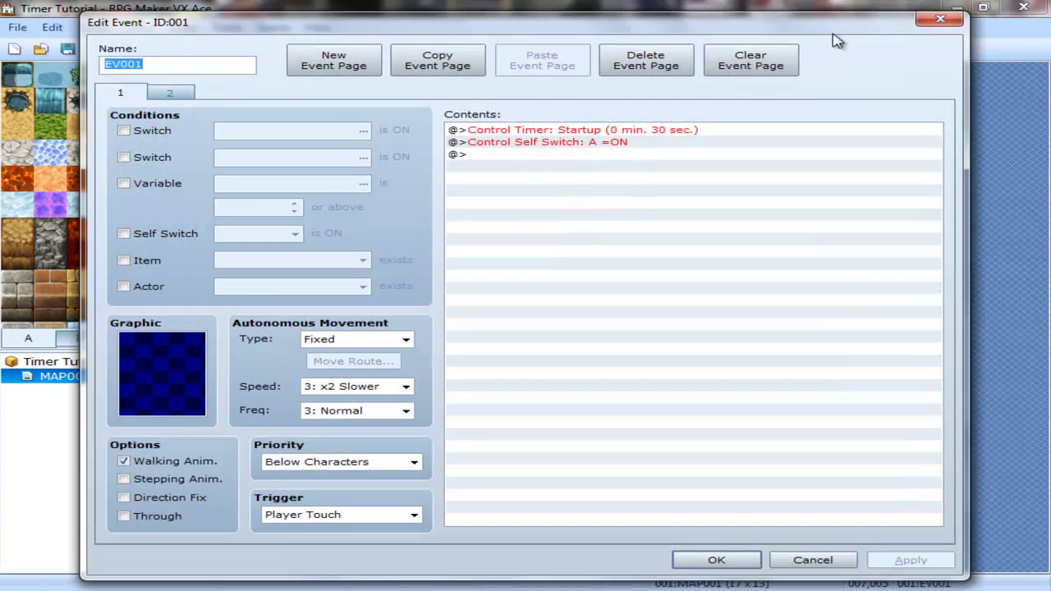
left_click(939, 19)
left_click_drag(532, 210, 567, 207)
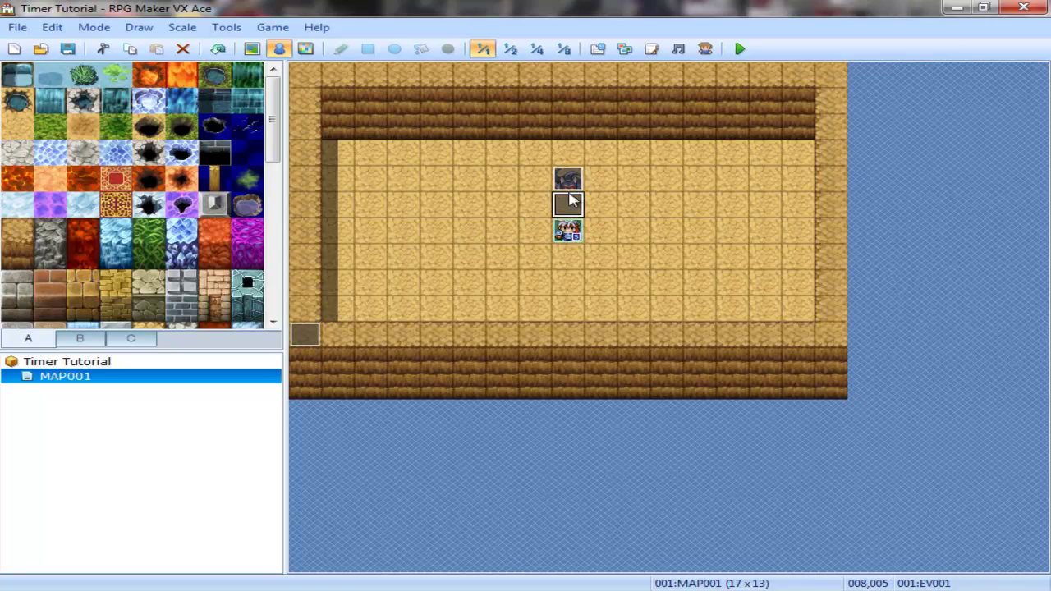
double_click(568, 179)
left_click(941, 19)
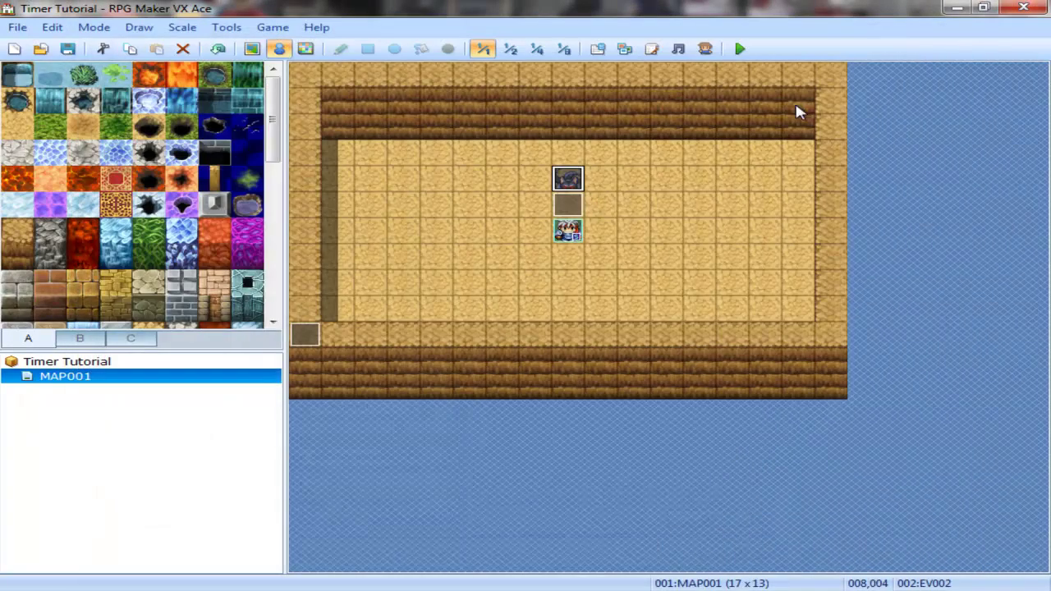
Open corner event EV003 and select its first timer Conditional Branch.
double_click(305, 335)
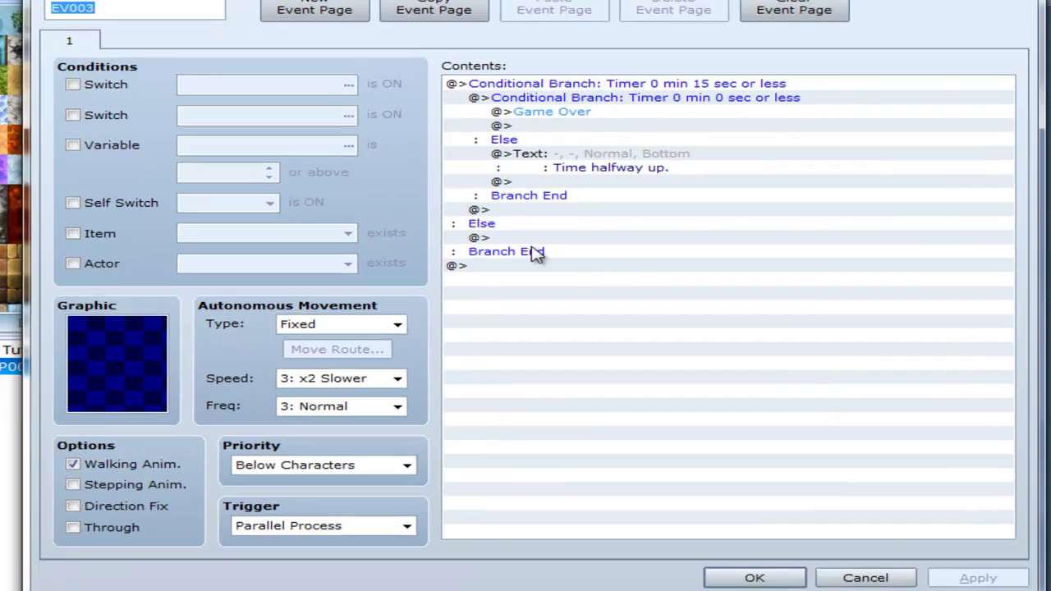
left_click(604, 85)
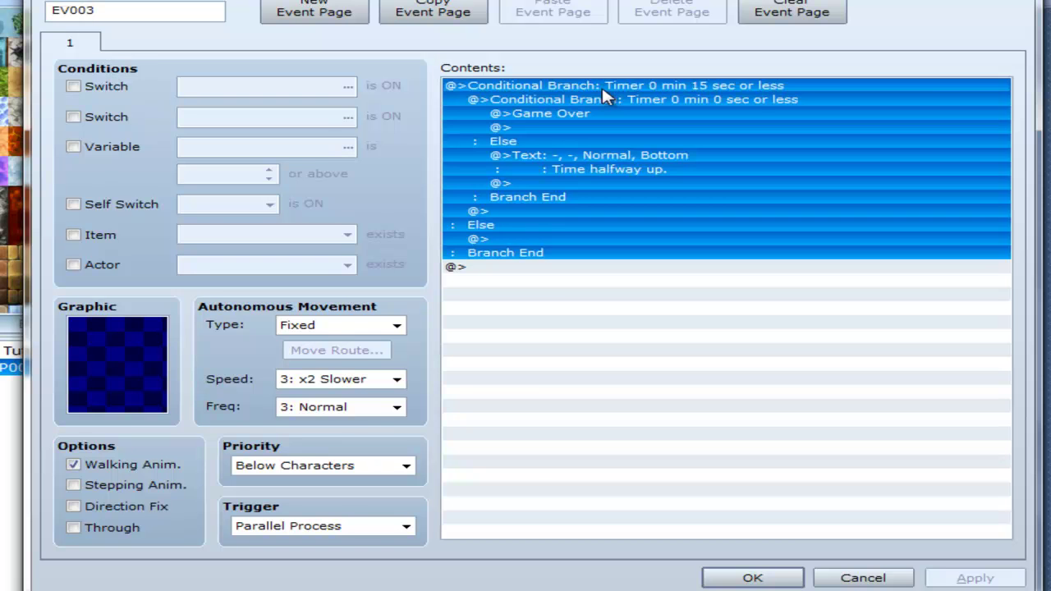
Add a Conditional Branch for Timer 0 min 15 sec or Less at the list's end.
double_click(564, 278)
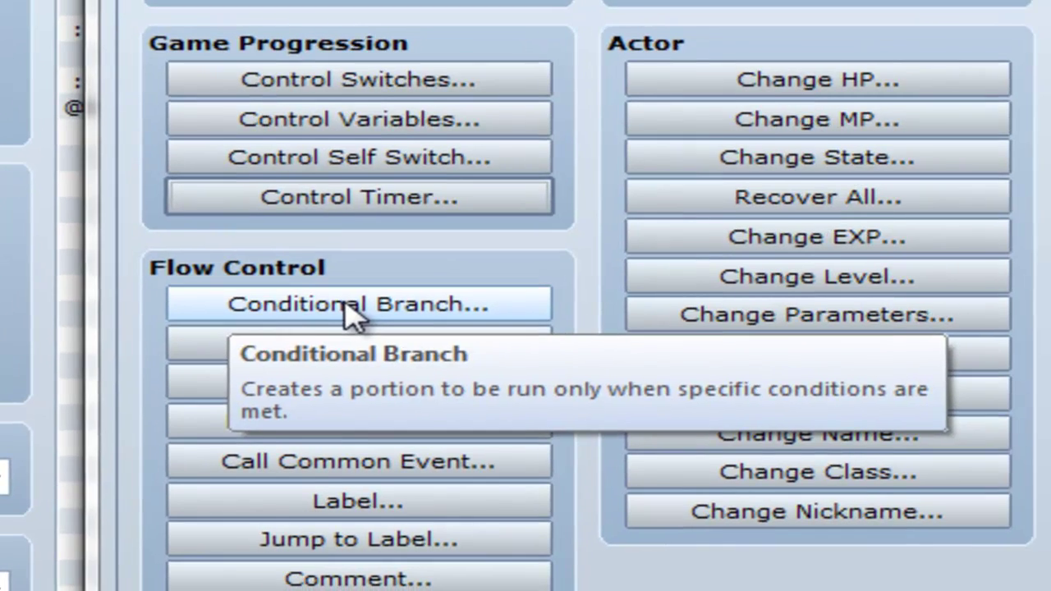
left_click(588, 330)
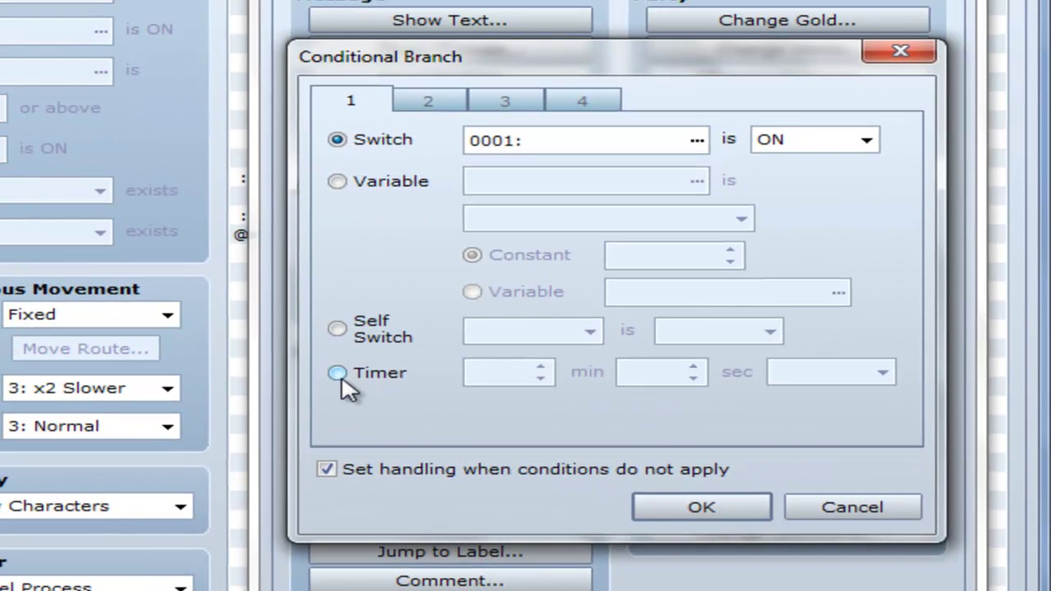
left_click(339, 374)
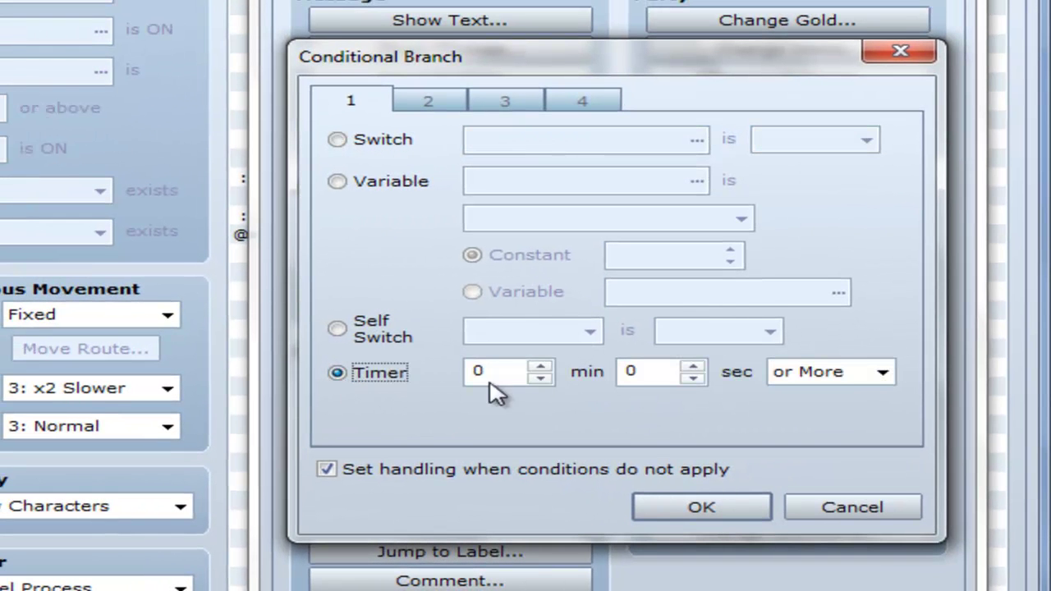
double_click(656, 371)
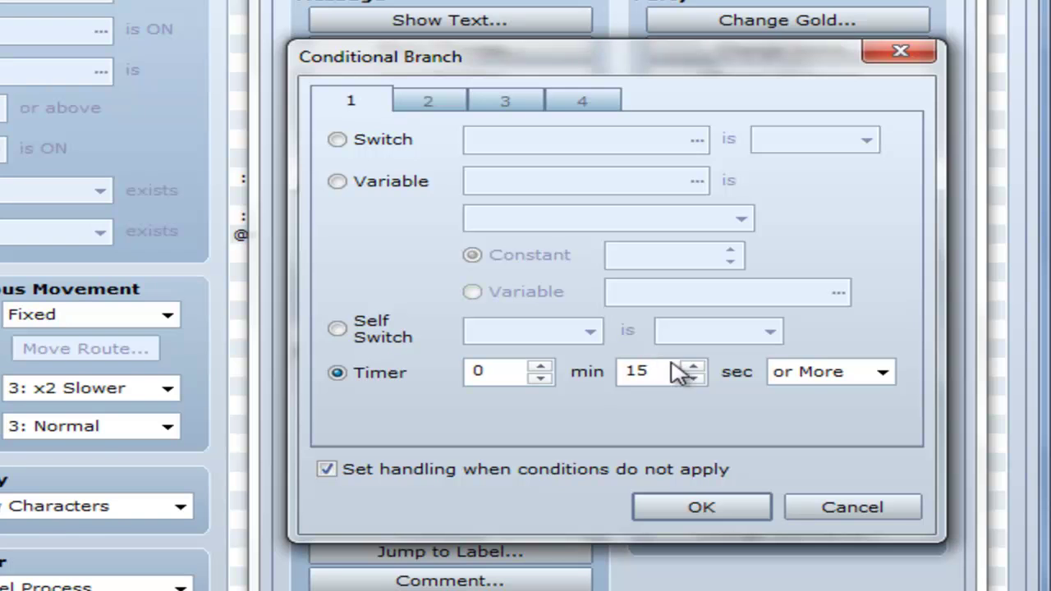
left_click(831, 380)
left_click(800, 423)
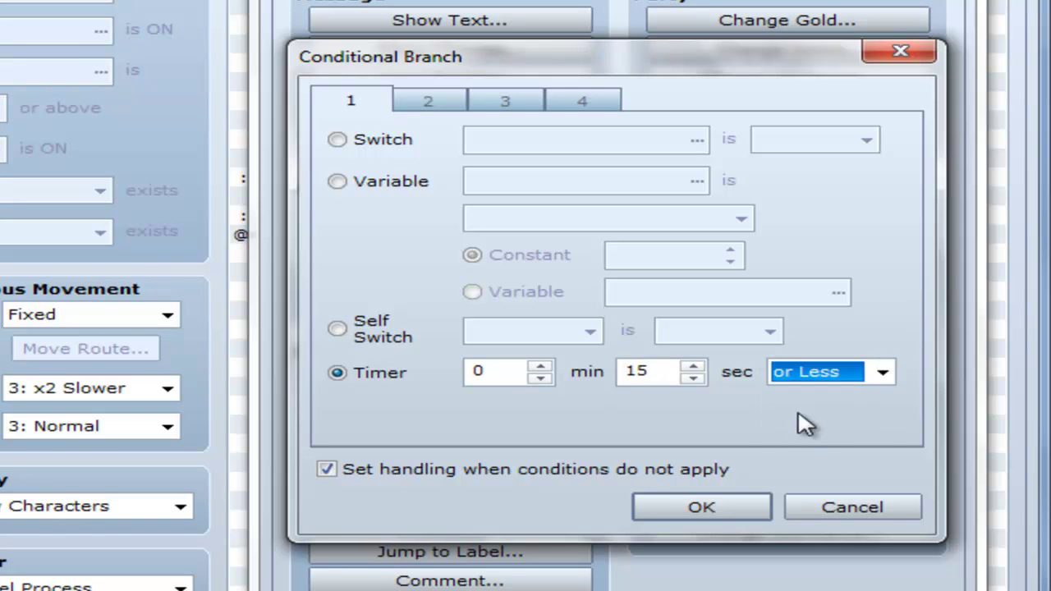
left_click(671, 511)
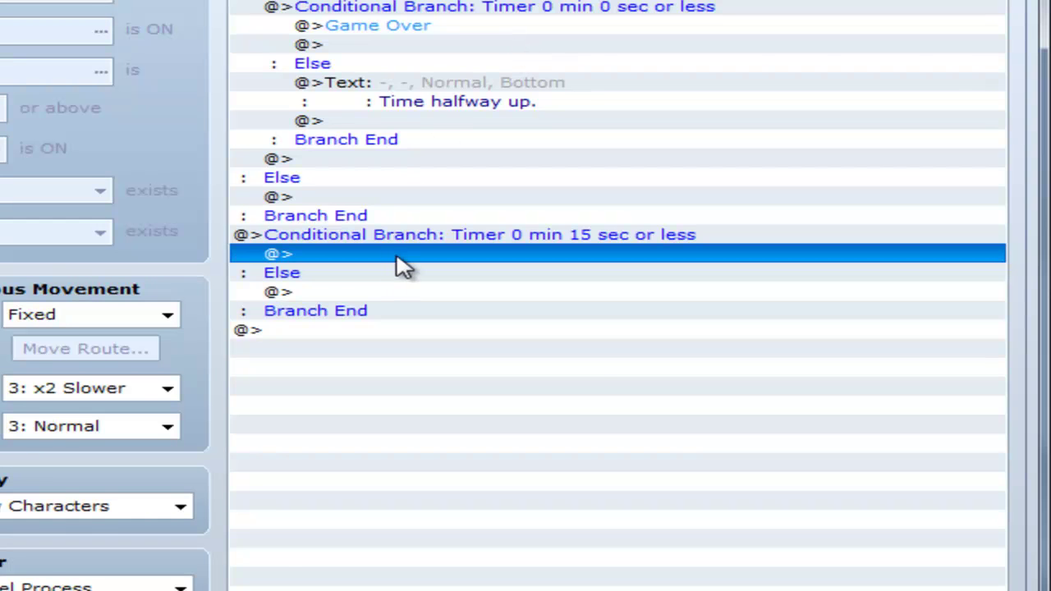
Nest a Timer 0 min 0 sec or Less Conditional Branch inside it.
double_click(402, 265)
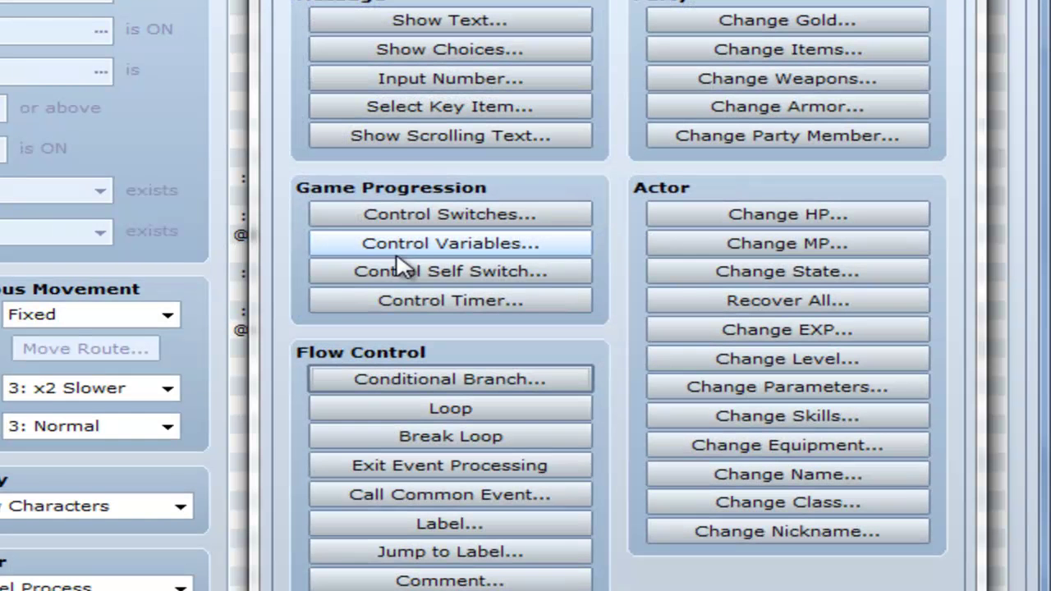
left_click(417, 380)
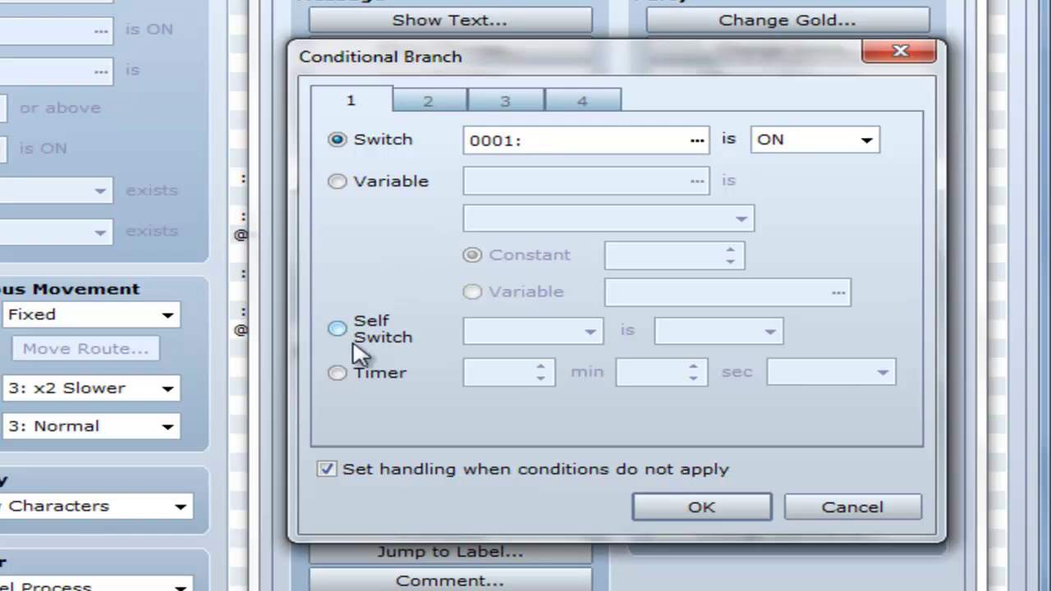
left_click(340, 380)
left_click(830, 390)
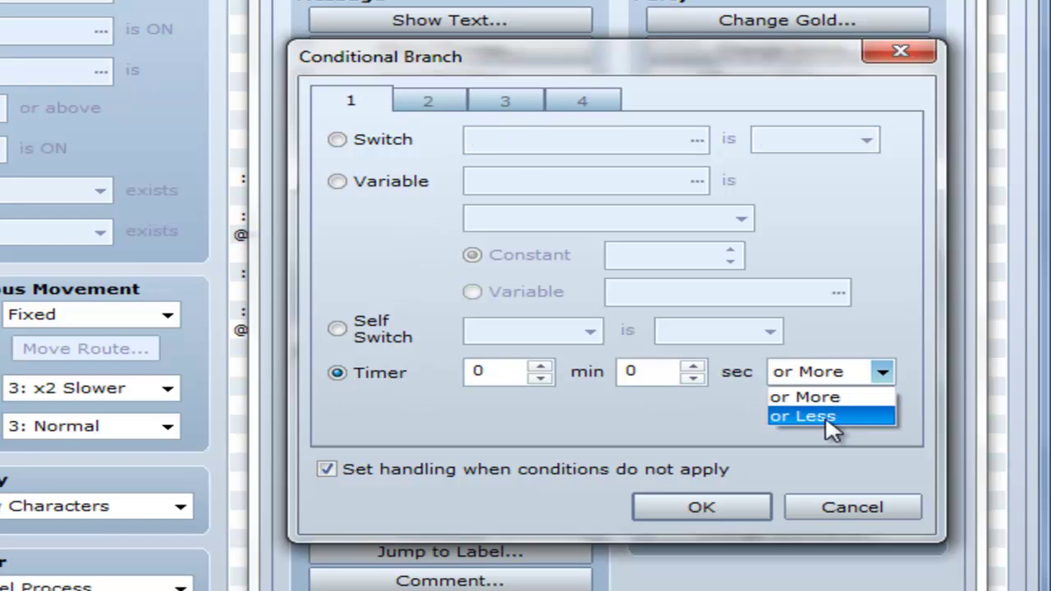
left_click(825, 416)
left_click(754, 506)
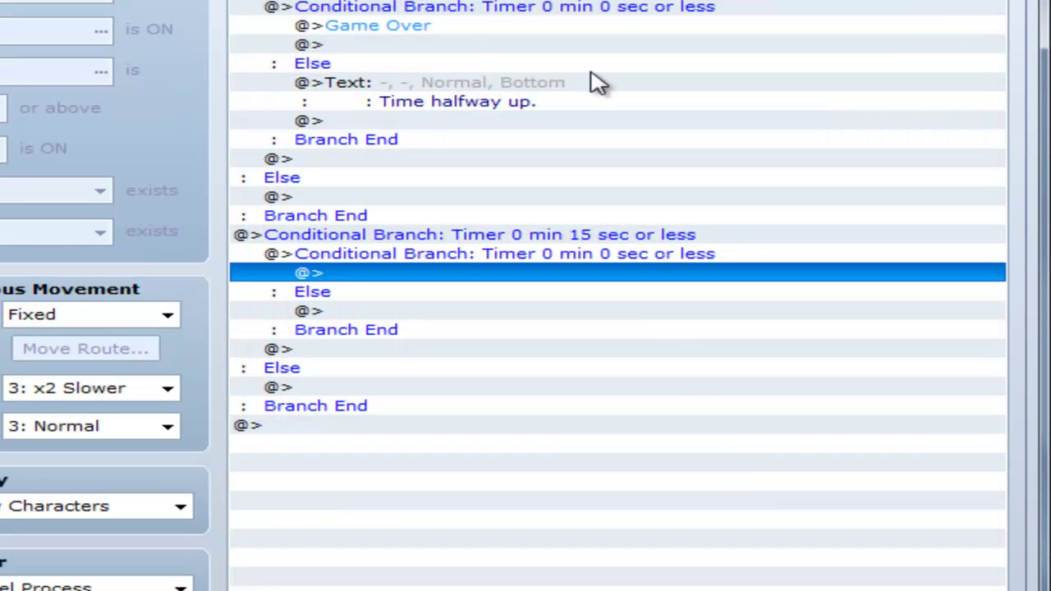
Insert a Game Over command inside the nested zero-second branch.
left_click(455, 236)
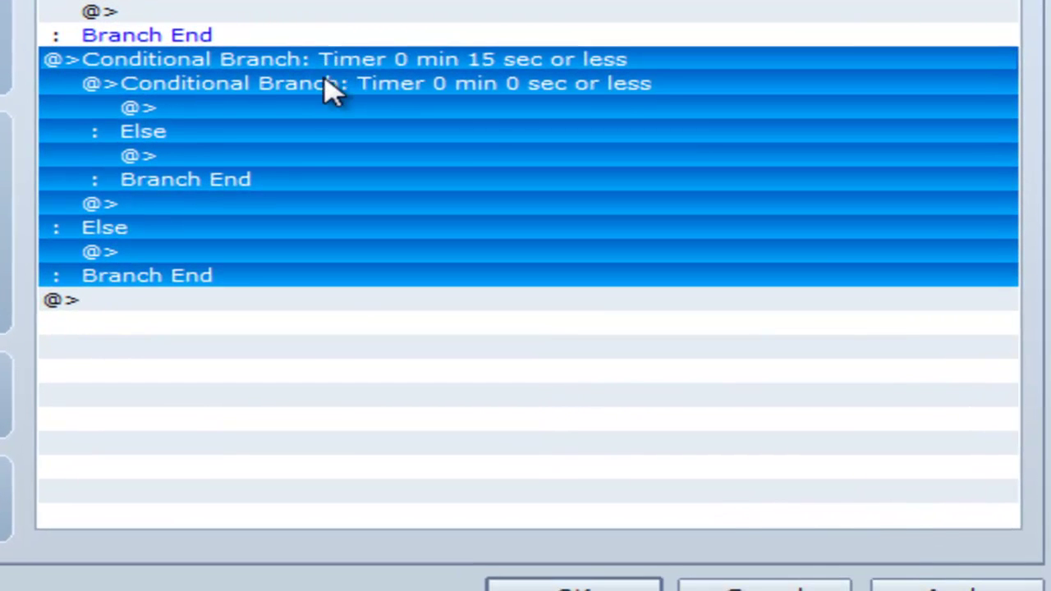
left_click(605, 83)
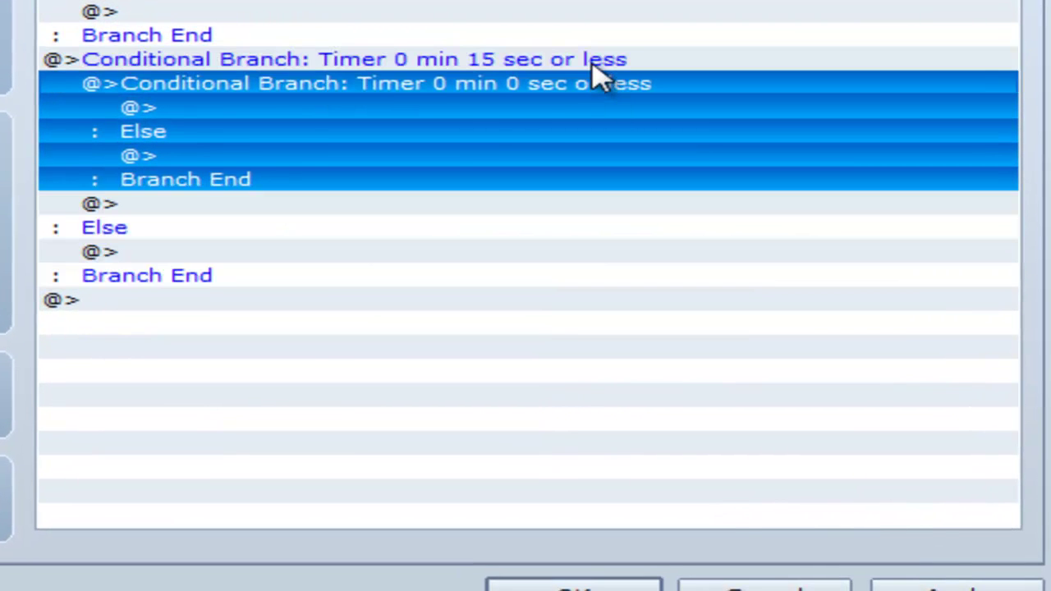
left_click(593, 66)
left_click(573, 87)
double_click(524, 110)
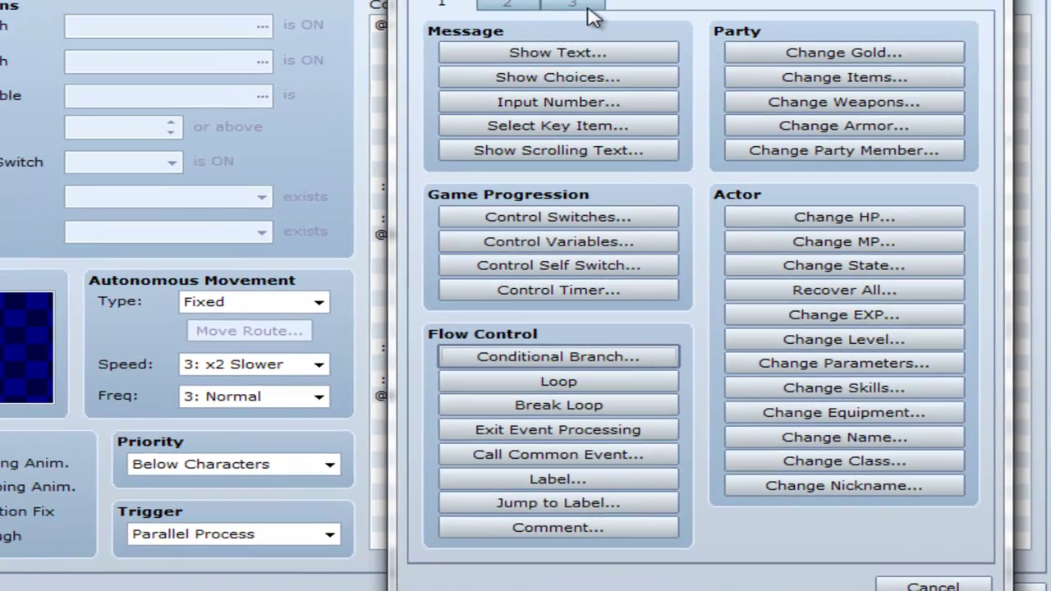
left_click(587, 8)
left_click(521, 172)
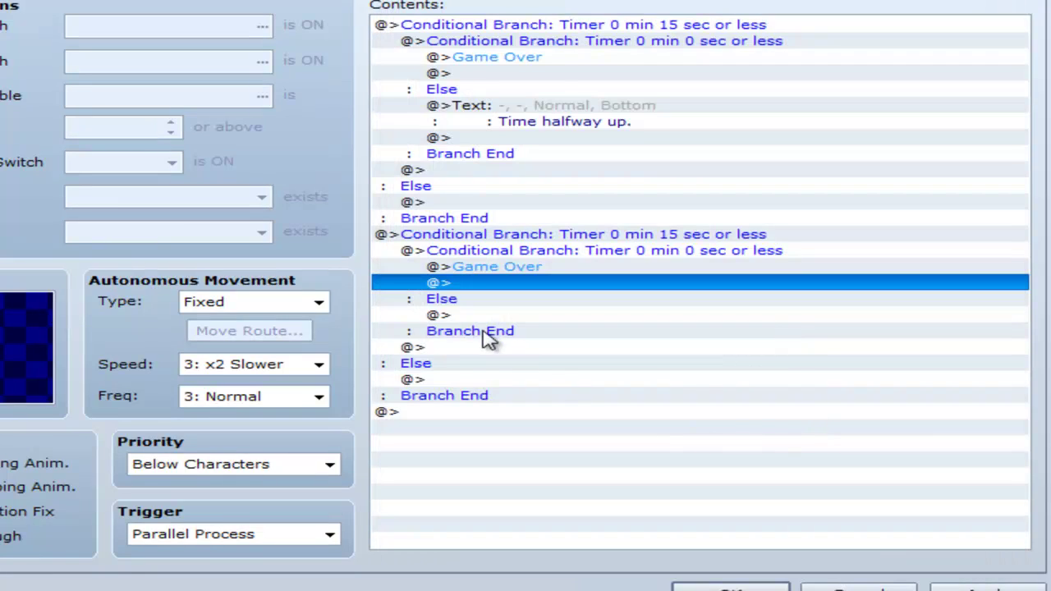
Add a Show Text message 'Timer halway down' under the nested Else.
double_click(464, 317)
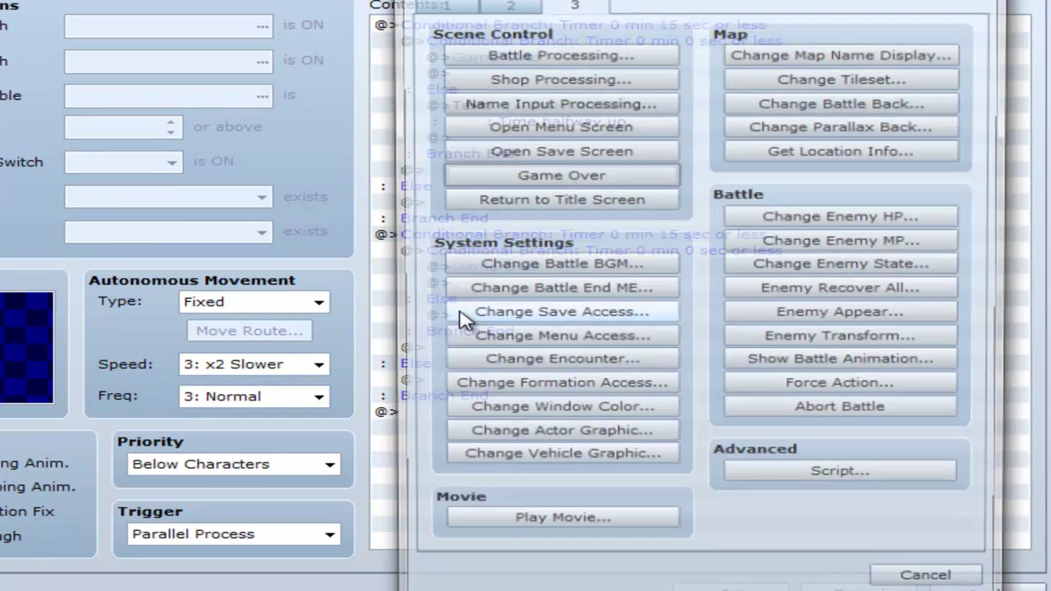
left_click(459, 10)
left_click(464, 52)
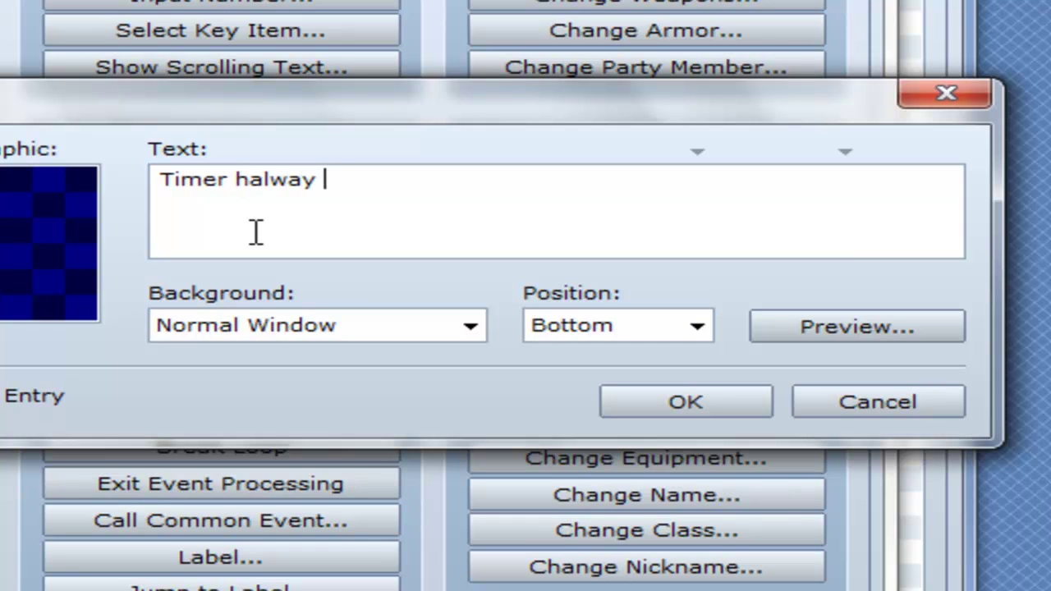
type("Timer halway down")
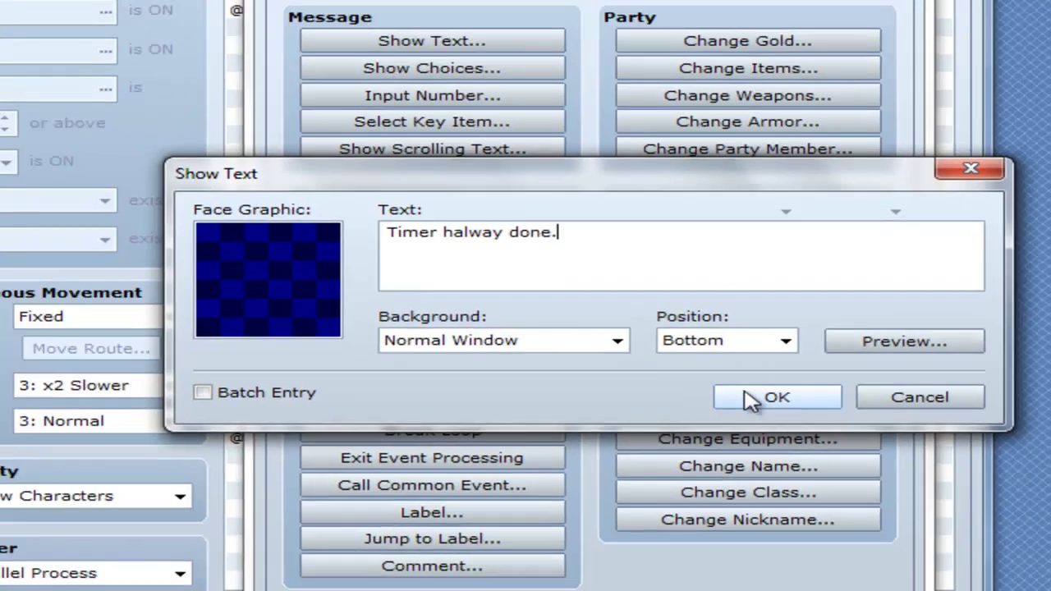
left_click(686, 402)
Delete the duplicate second timer branch block and save EV003.
left_click(549, 423)
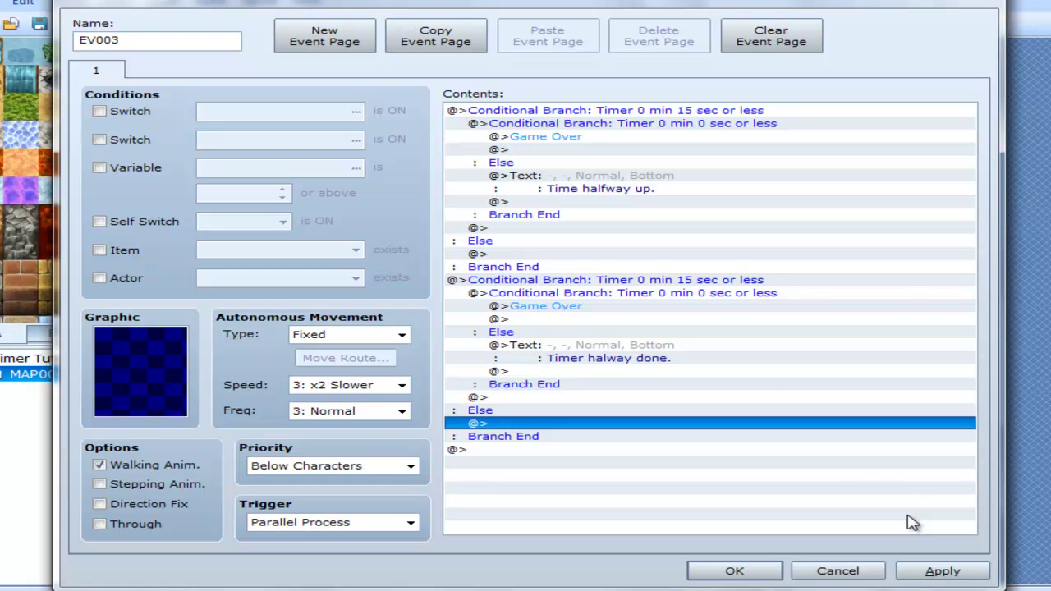
left_click(729, 282)
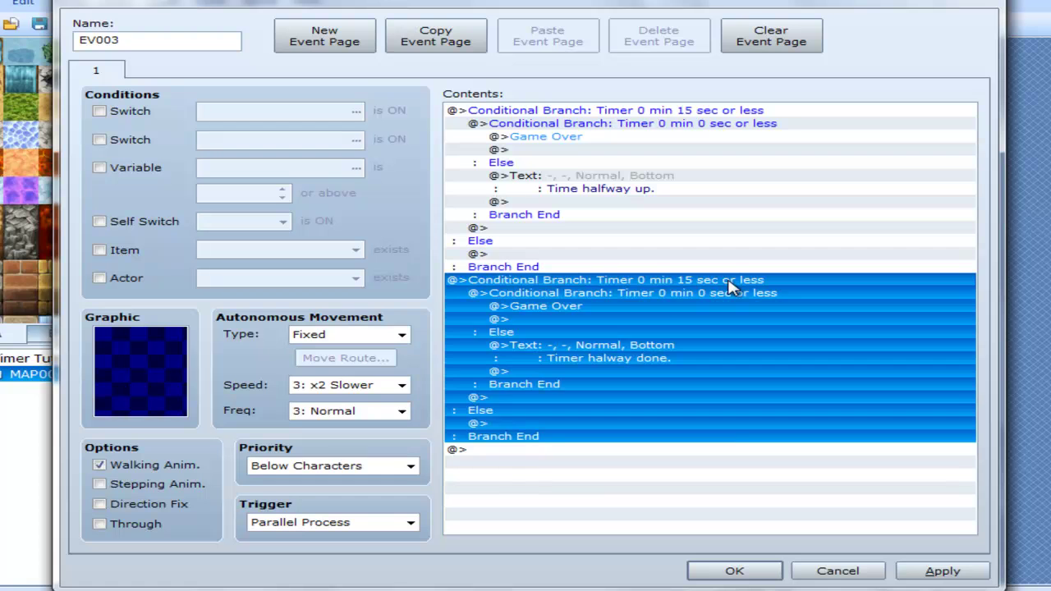
key("Delete")
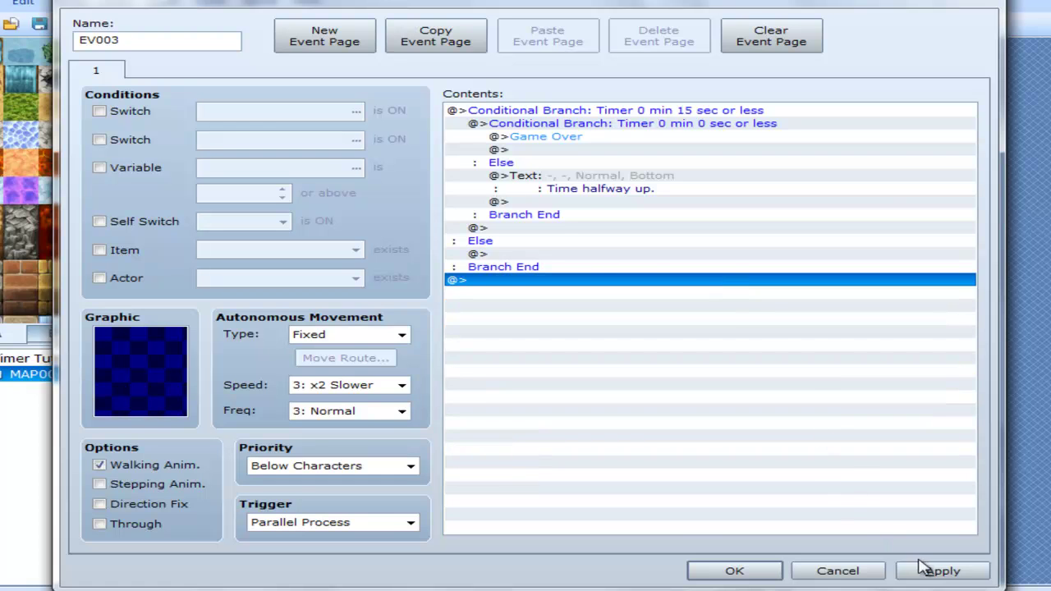
left_click(706, 570)
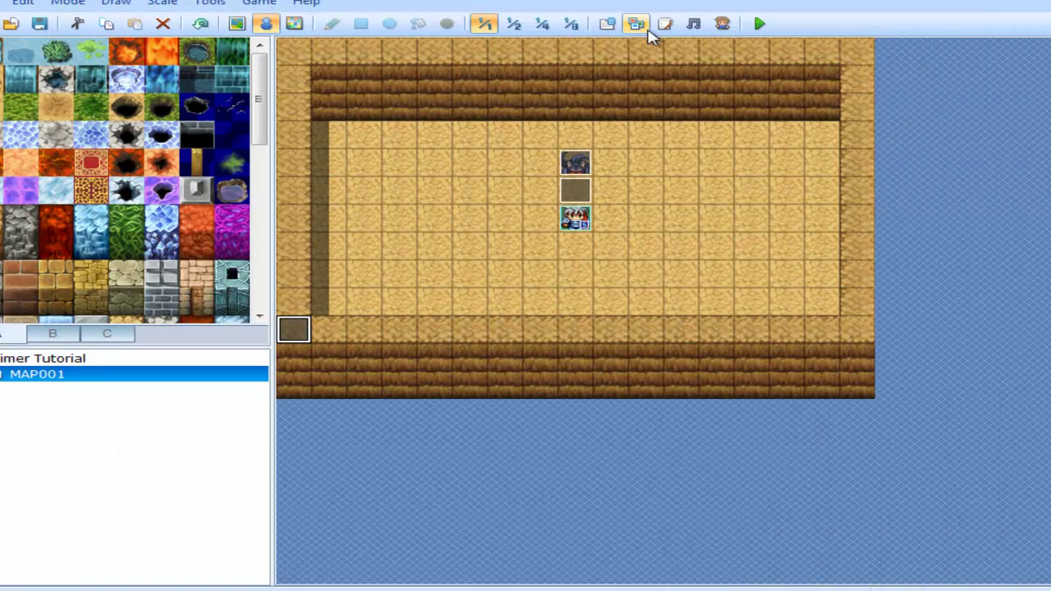
Save and playtest, start a New Game, and walk the hero around while the timer runs.
left_click(760, 23)
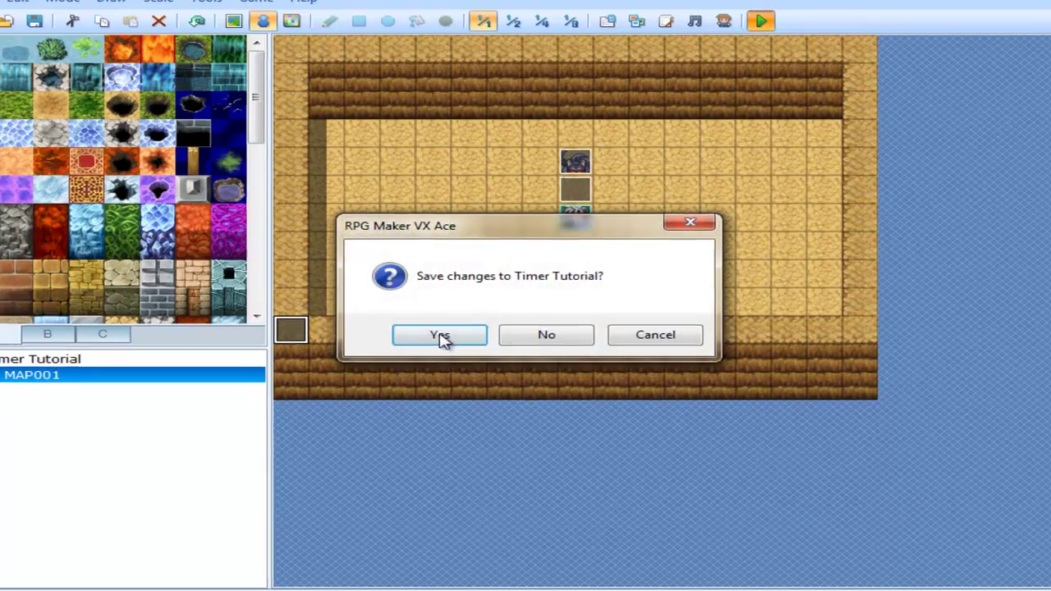
left_click(441, 339)
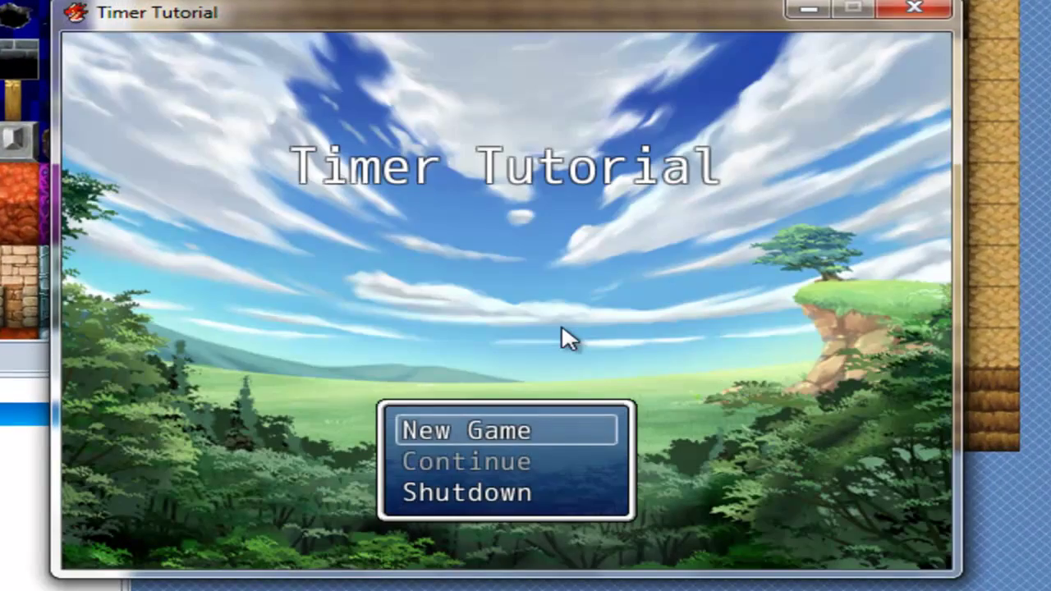
key("Return")
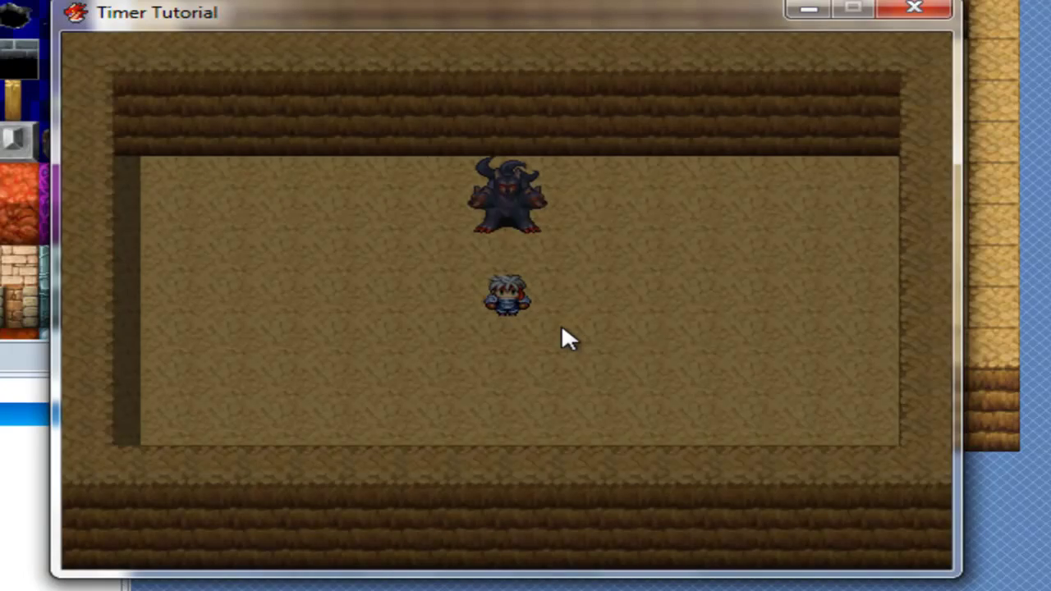
key("Up")
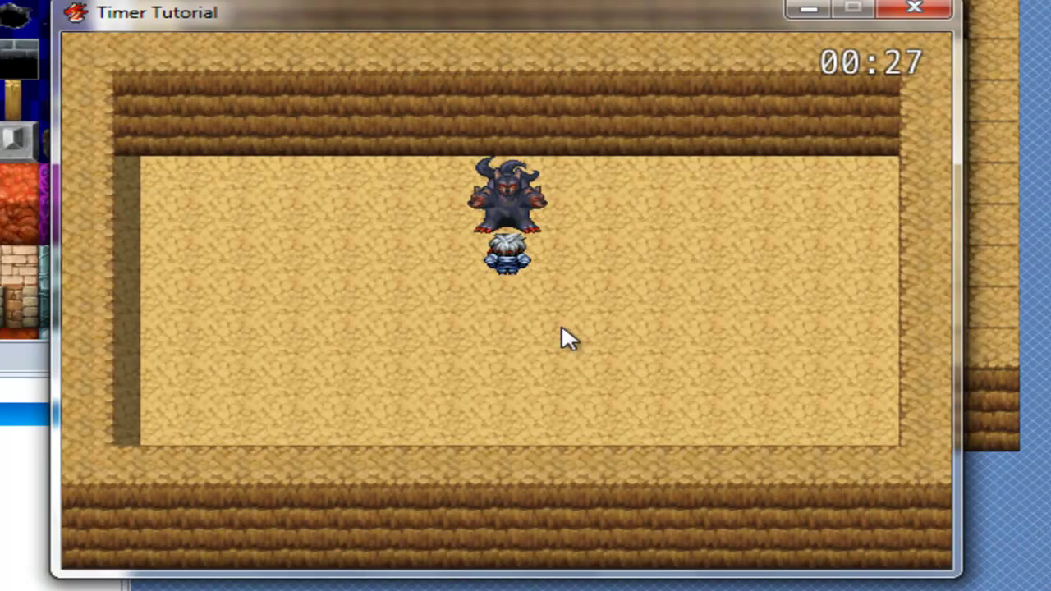
key("Down")
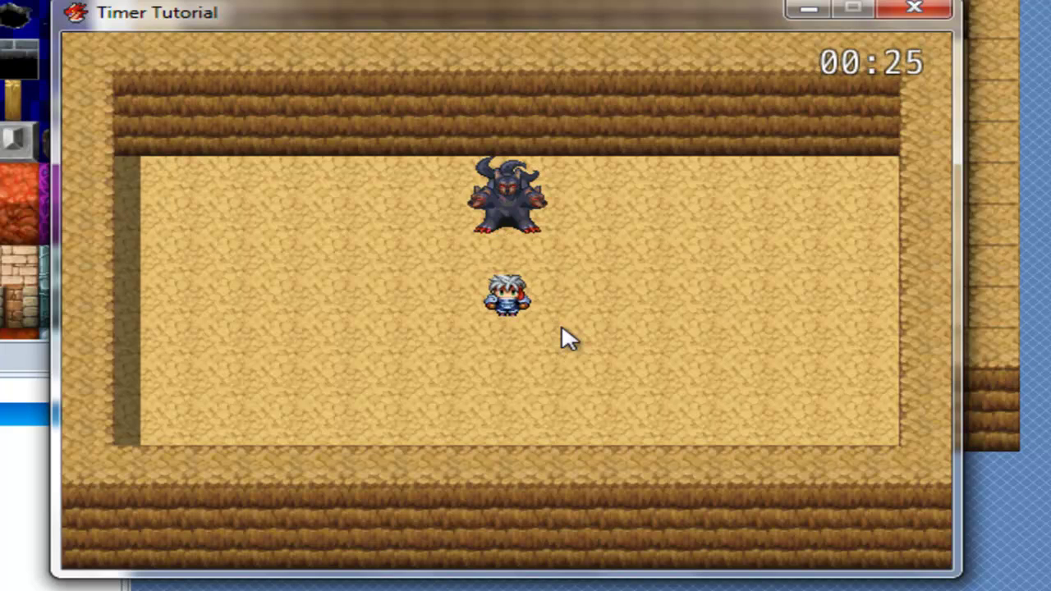
key("Left")
key("Left")
key("Left")
key("Left")
key("Right")
key("Right")
key("Right")
key("Right")
key("Right")
key("Right")
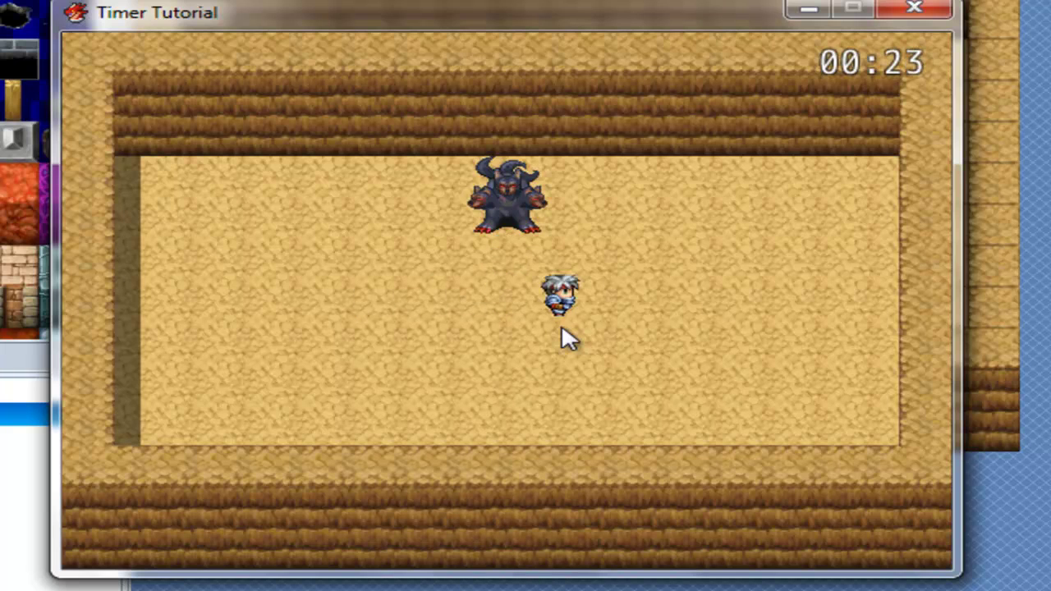
key("Left")
key("Left")
key("Left")
key("Left")
key("Left")
key("Left")
key("Left")
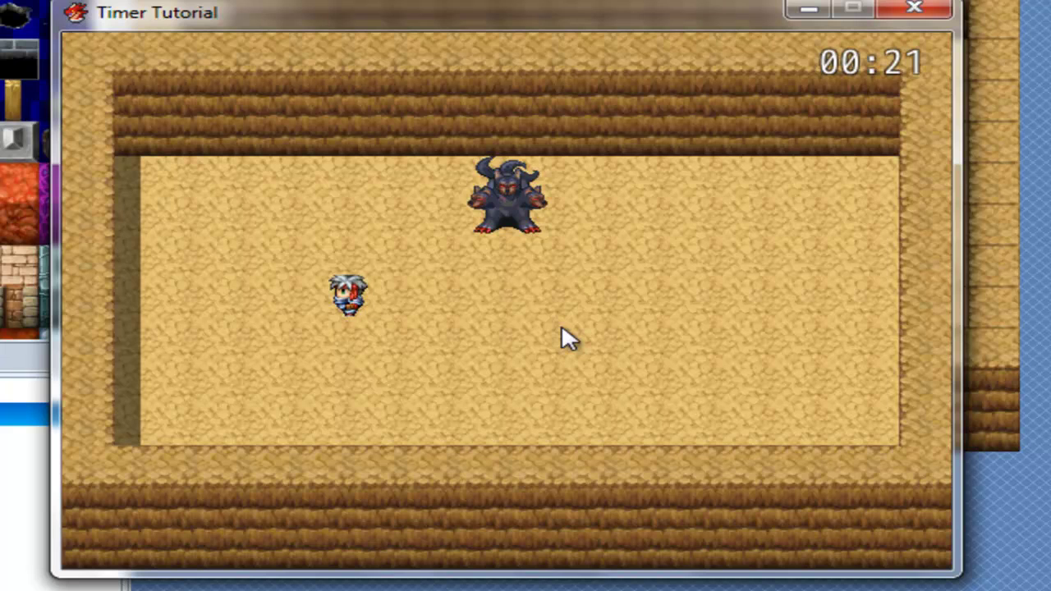
key("Right")
key("Right")
key("Right")
key("Right")
key("Right")
key("Right")
key("Left")
key("Left")
key("Left")
key("Left")
key("Left")
key("Left")
key("Left")
key("Left")
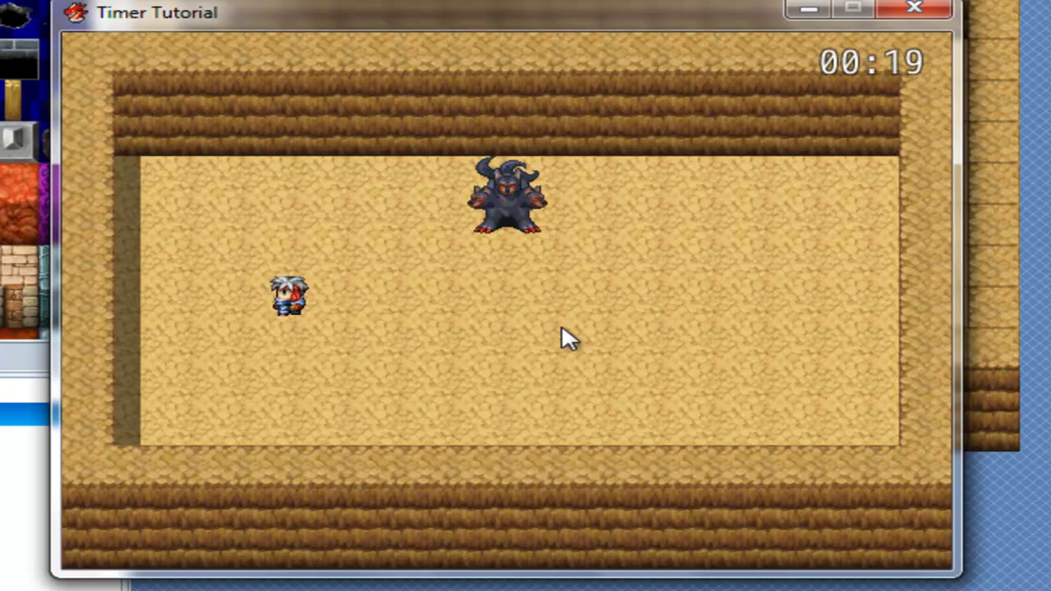
key("Right")
key("Right")
key("Right")
key("Right")
key("Right")
key("Right")
key("Right")
key("Right")
key("Left")
key("Left")
key("Left")
key("Left")
key("Left")
key("Left")
key("Left")
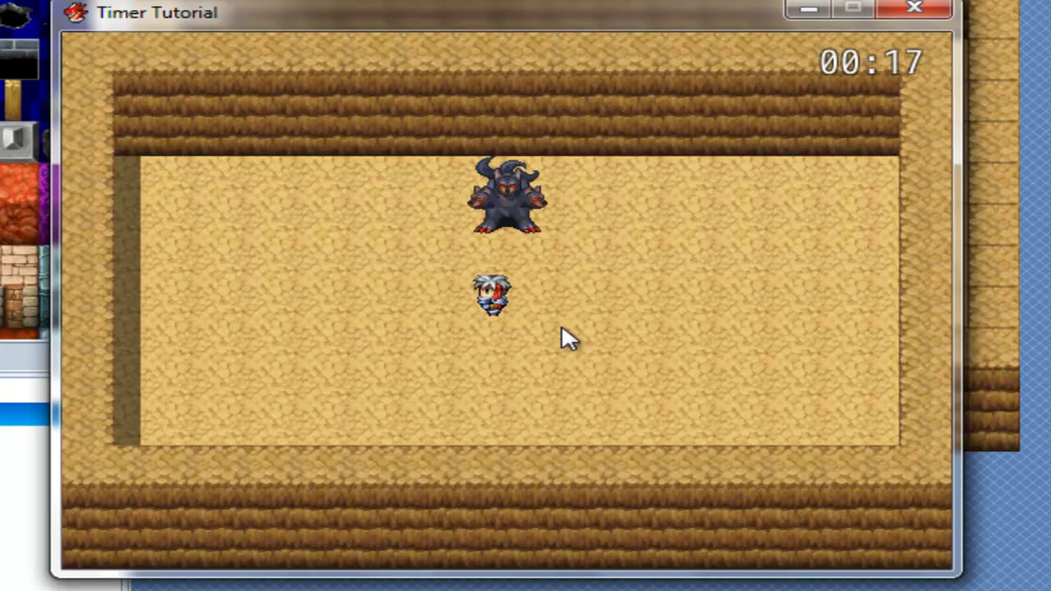
key("Right")
key("Right")
key("Right")
key("Right")
key("Right")
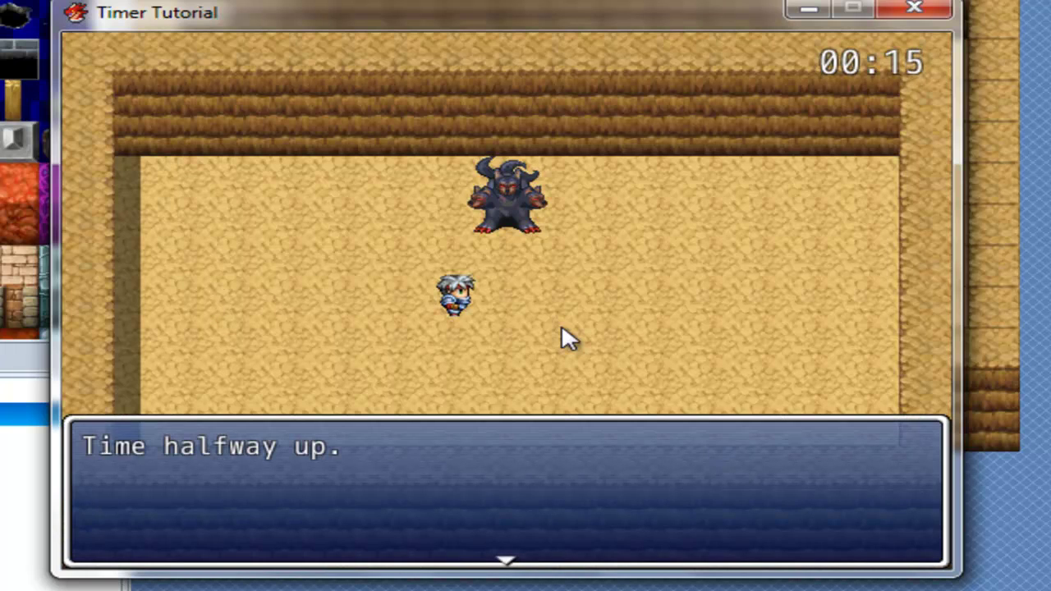
Dismiss the 'Time halfway up.' messages until the timer hits 00:00 and GAME OVER appears.
key("Return")
key("Return")
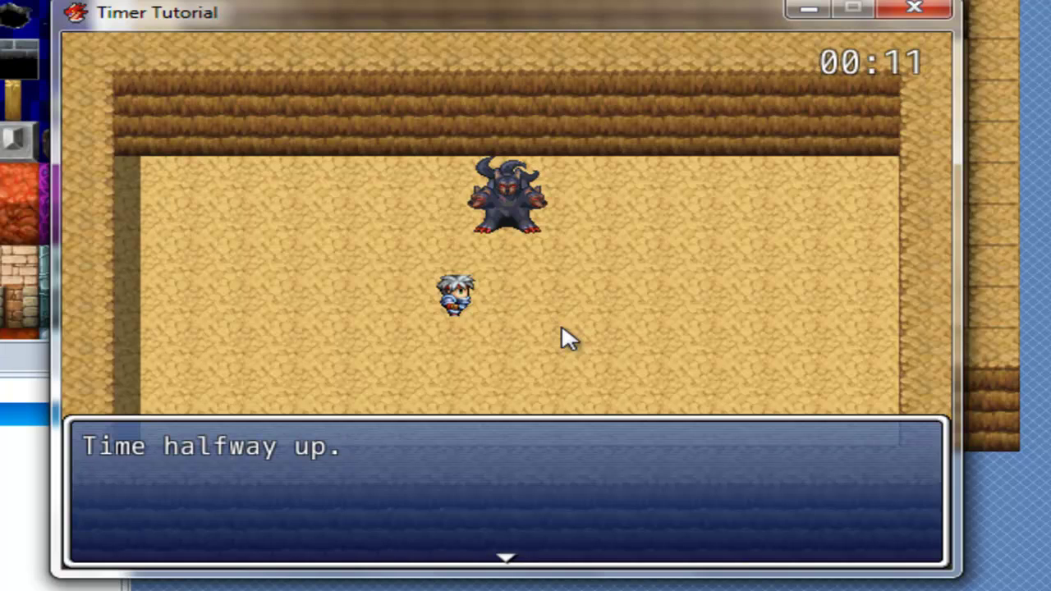
key("Return")
key("Return")
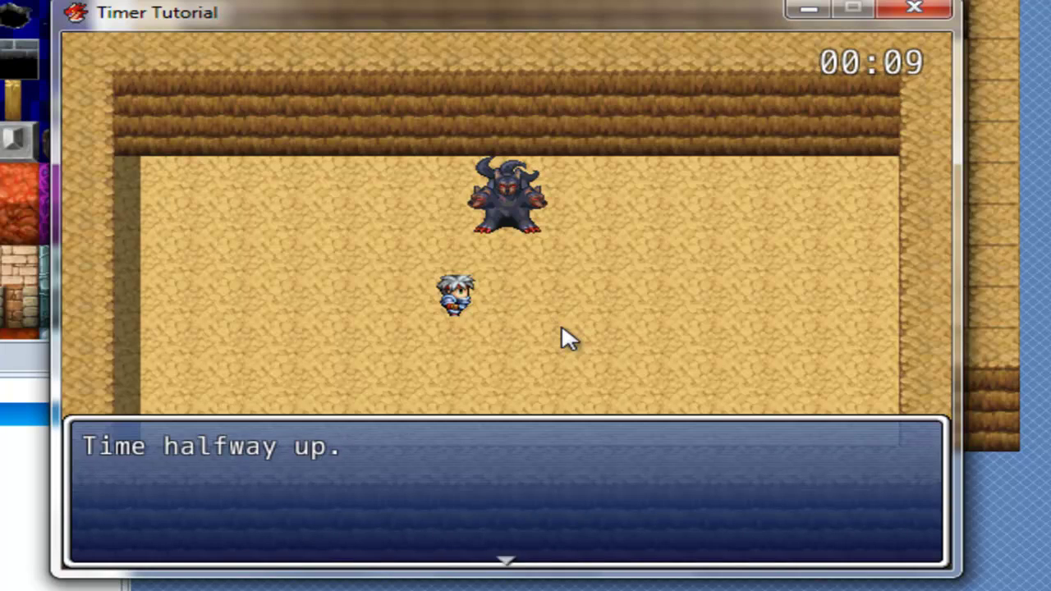
key("Return")
key("Return")
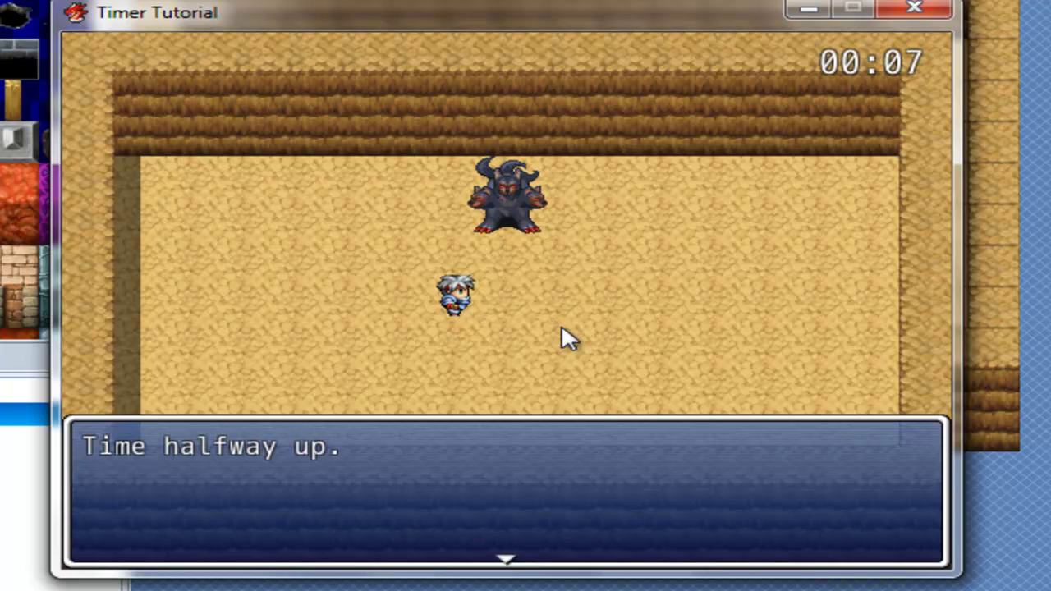
key("Return")
key("Return")
key("Return")
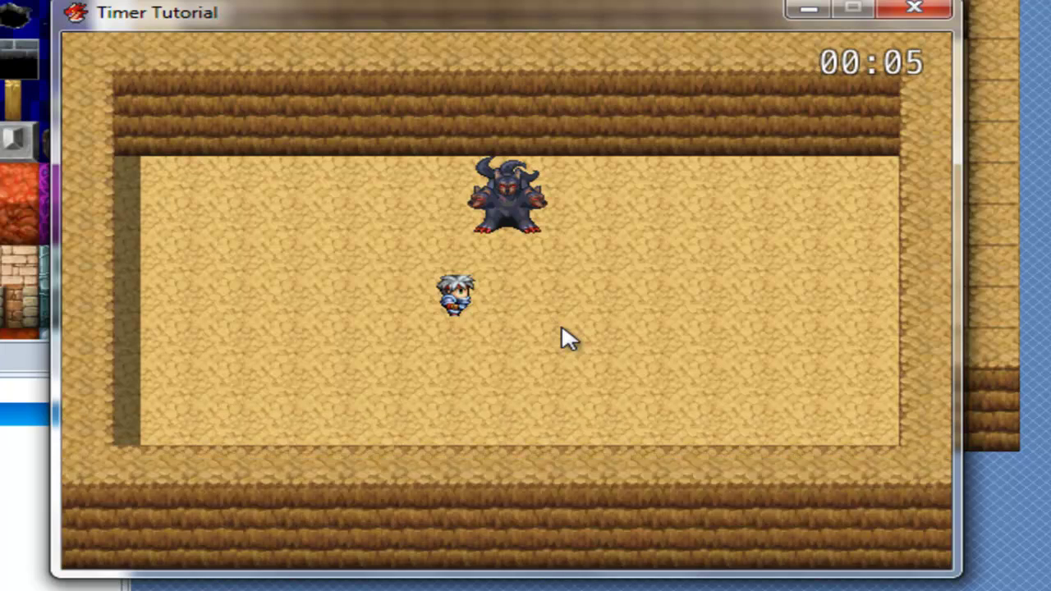
key("Return")
key("Return")
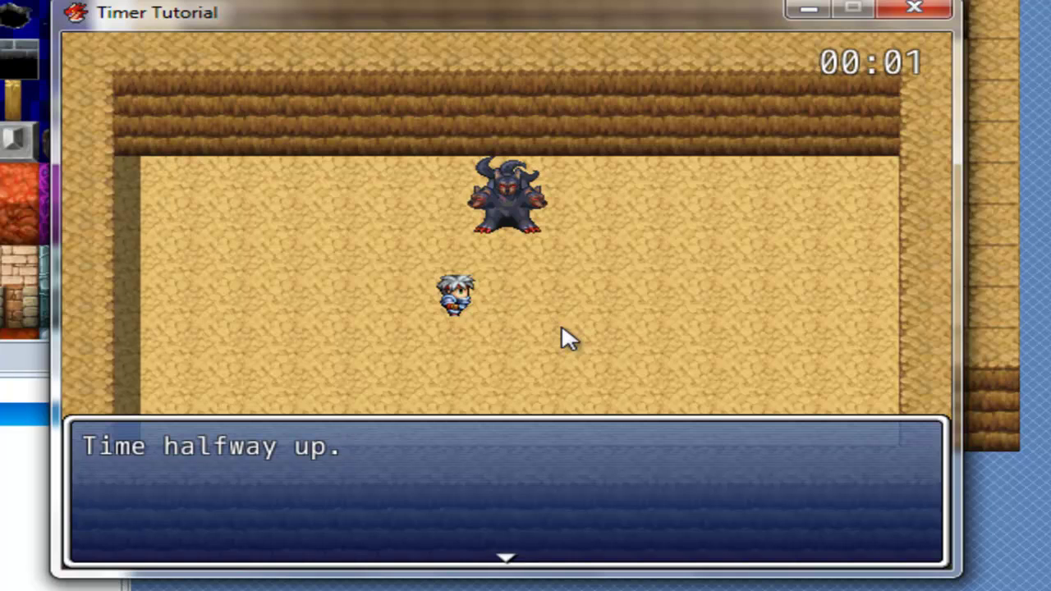
key("Return")
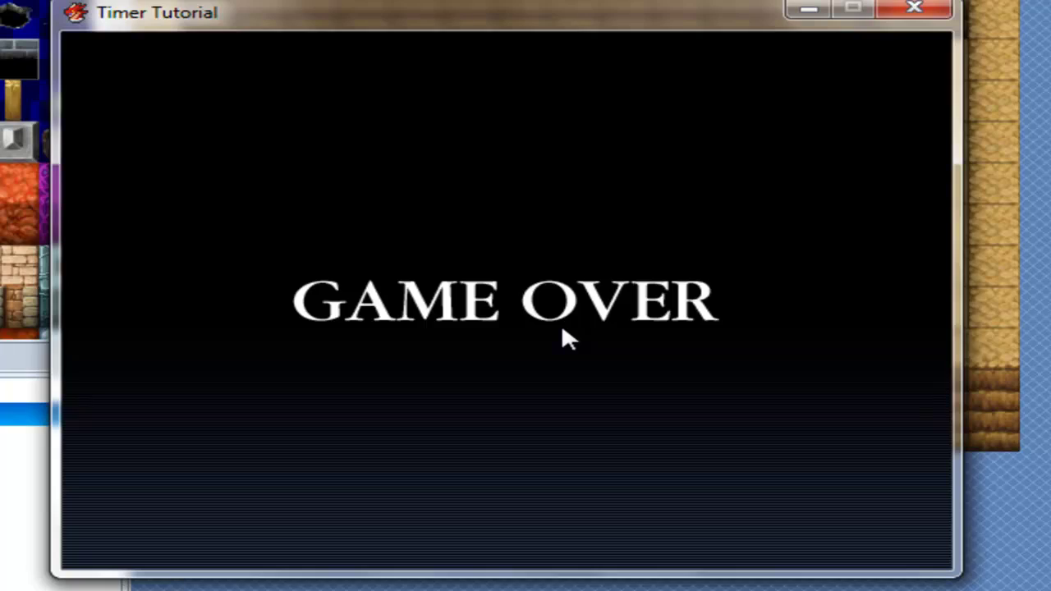
Start a new game, talk to the three-headed dog, and win the battle.
key("Return")
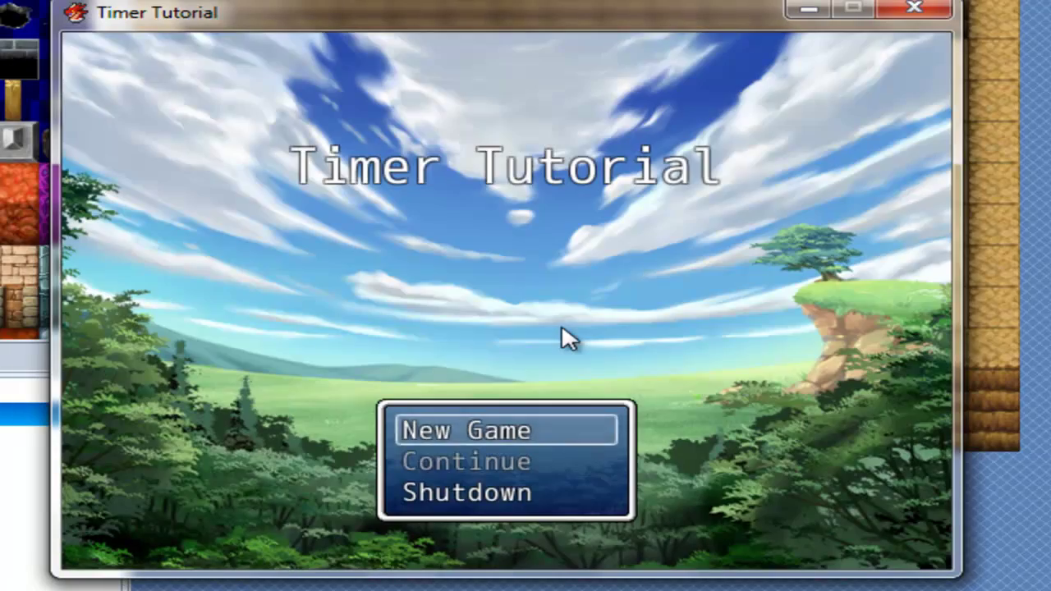
key("Return")
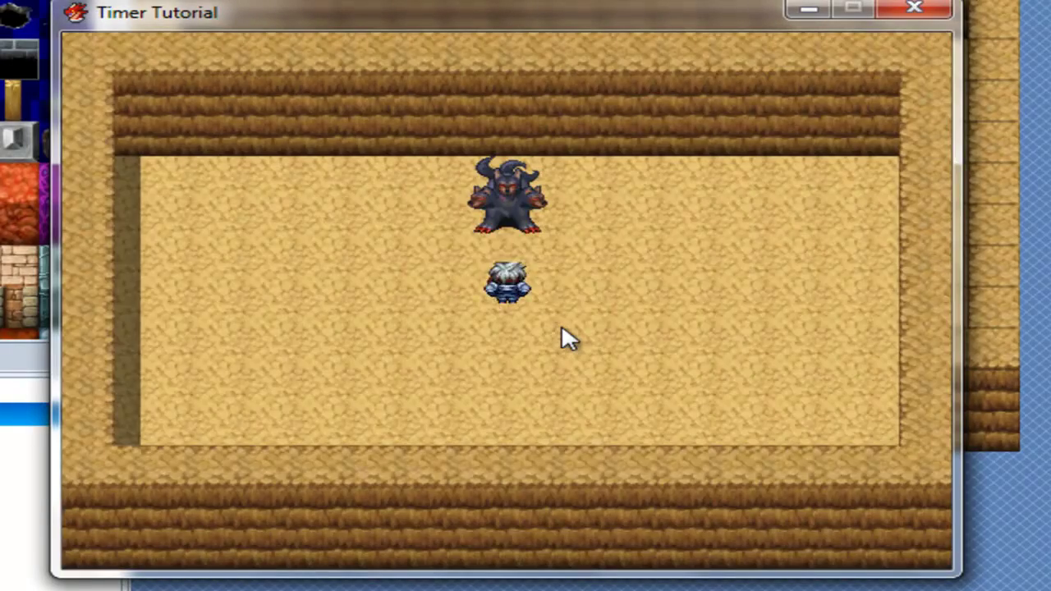
key("Up")
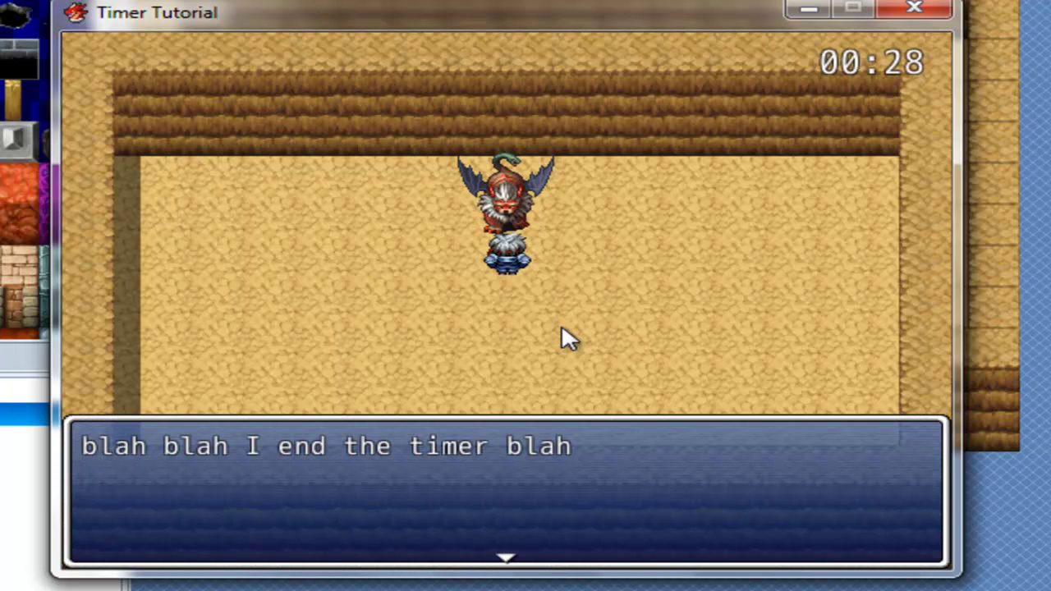
key("Return")
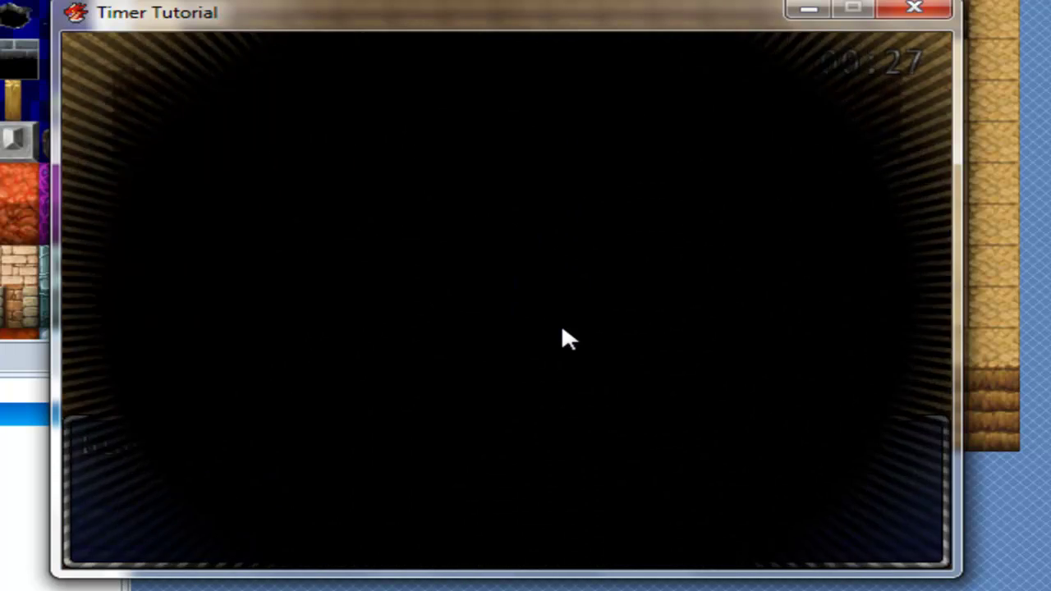
key("Return")
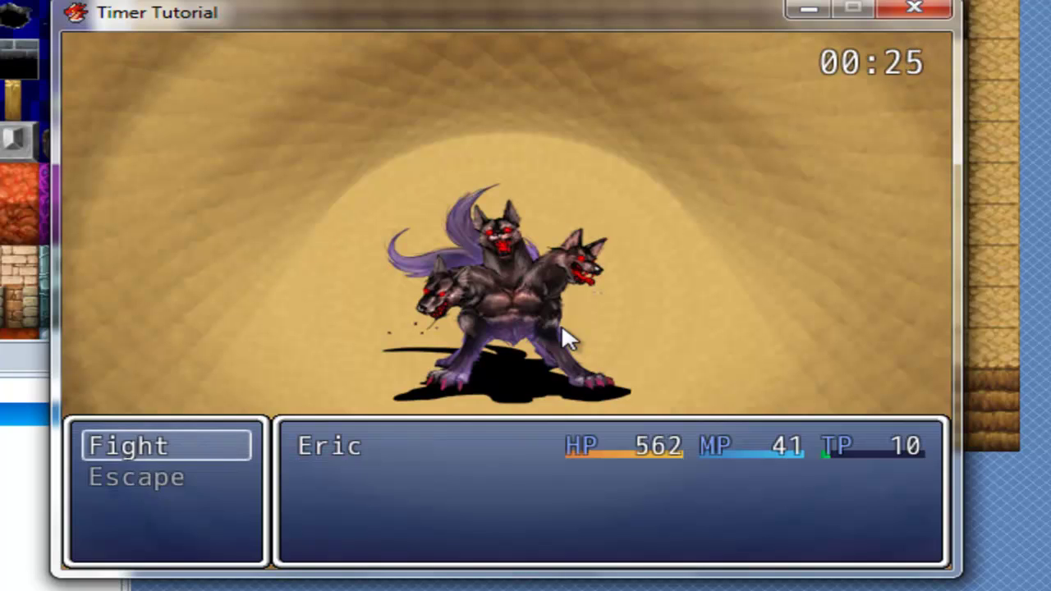
key("Return")
key("Return")
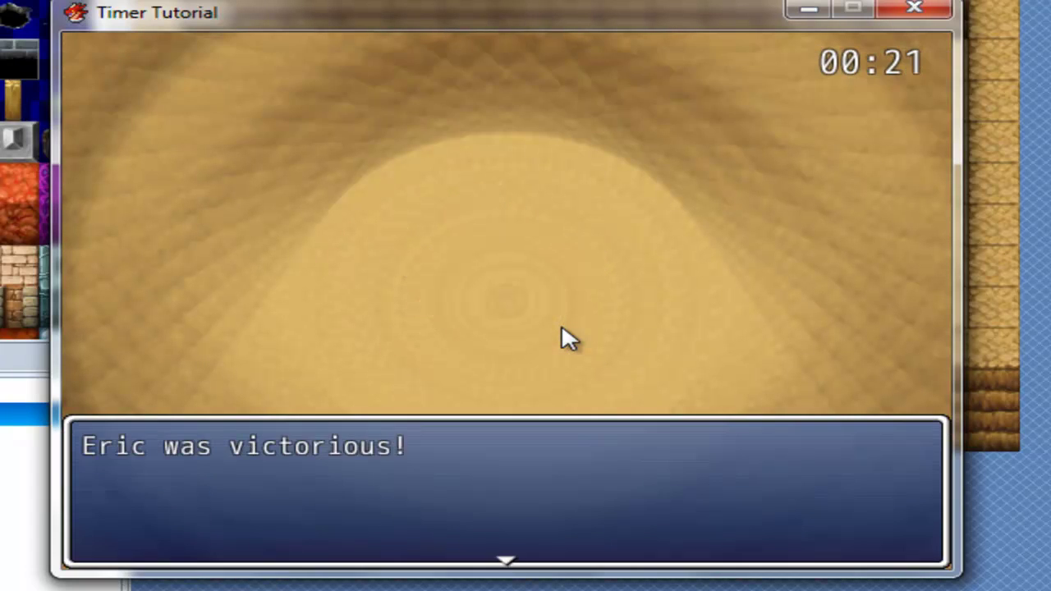
key("Return")
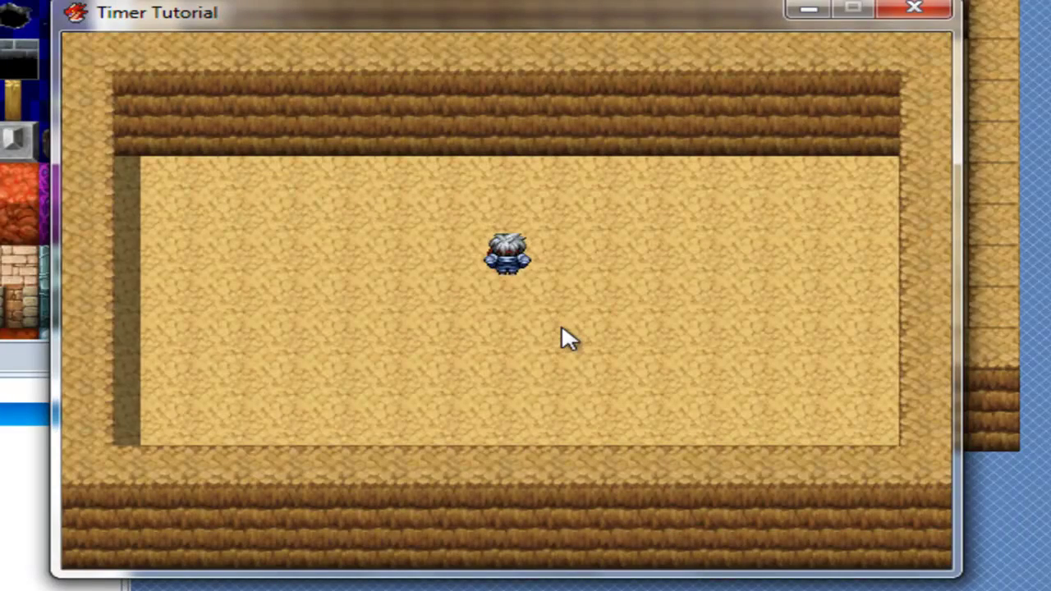
Confirm the timer is gone, then end the playtest via Game End > Shutdown.
key("Down")
key("Down")
key("Escape")
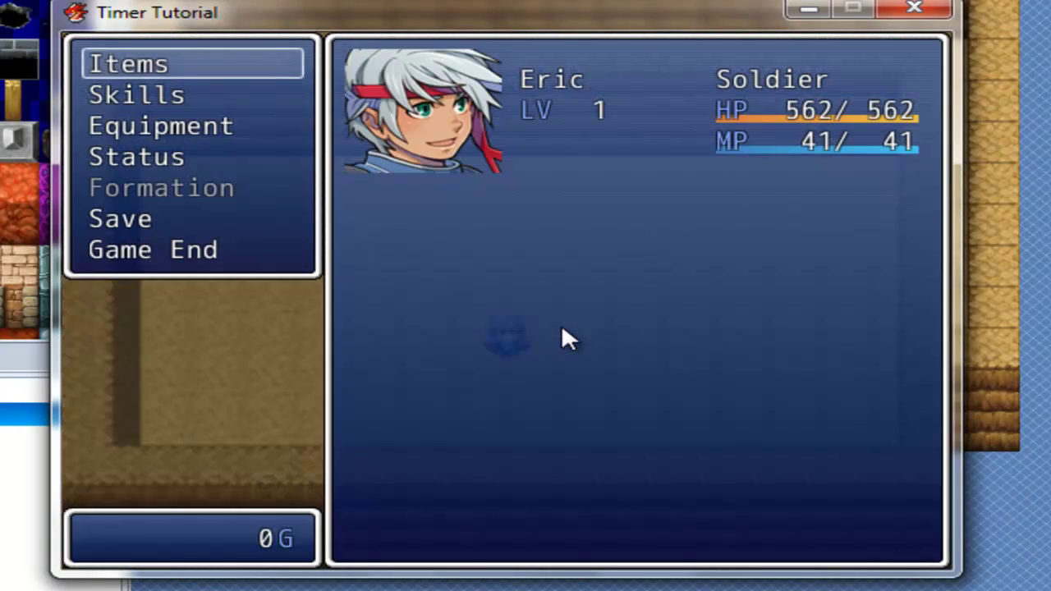
key("Up")
key("Return")
key("Down")
key("Return")
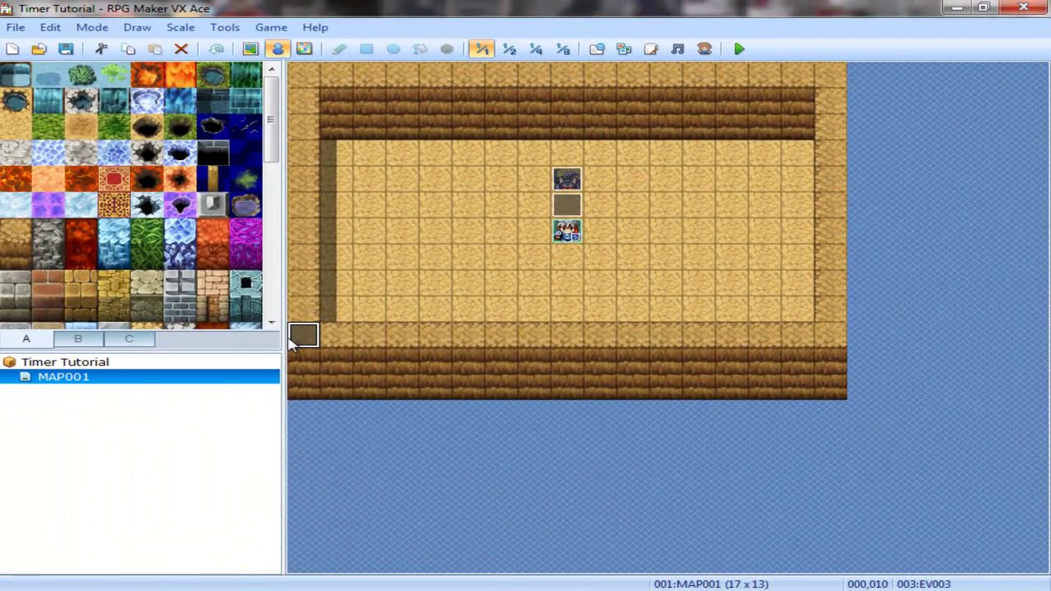
Delete the 'Time halfway up.' Text command from EV003's nested Else branch.
double_click(291, 340)
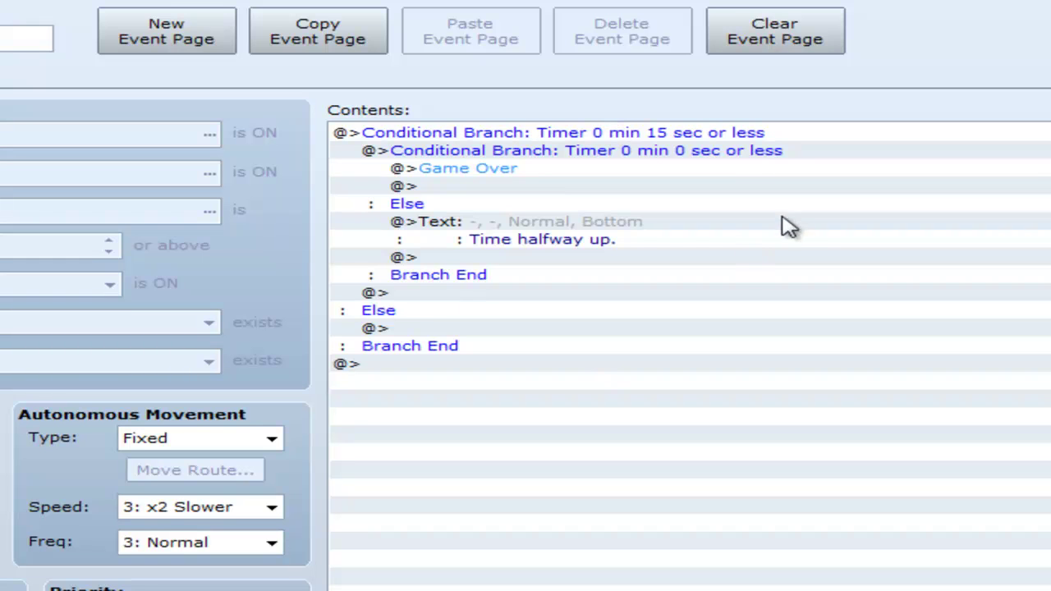
left_click(593, 237)
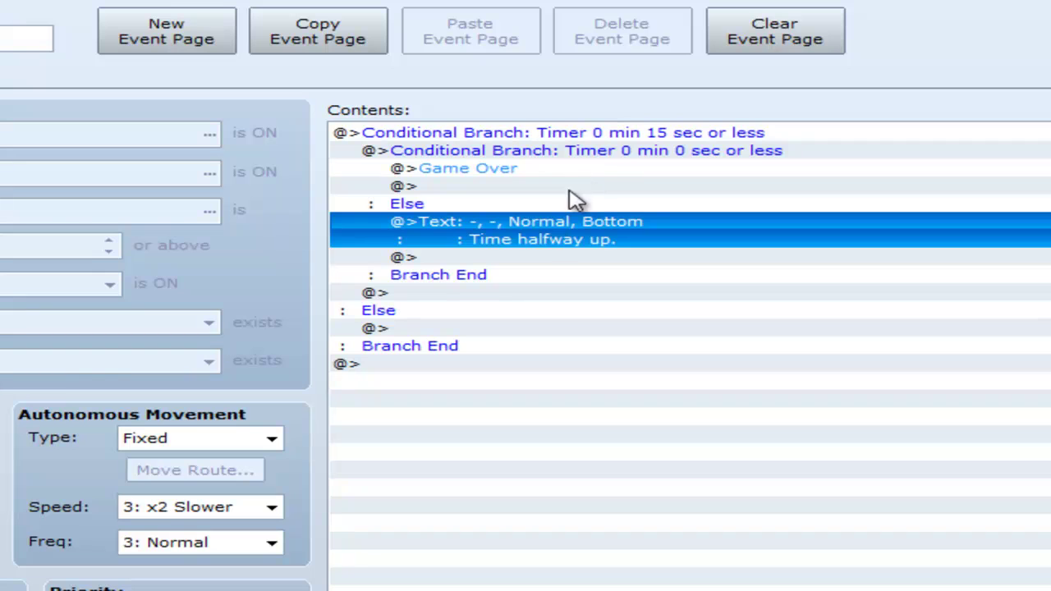
left_click(548, 258)
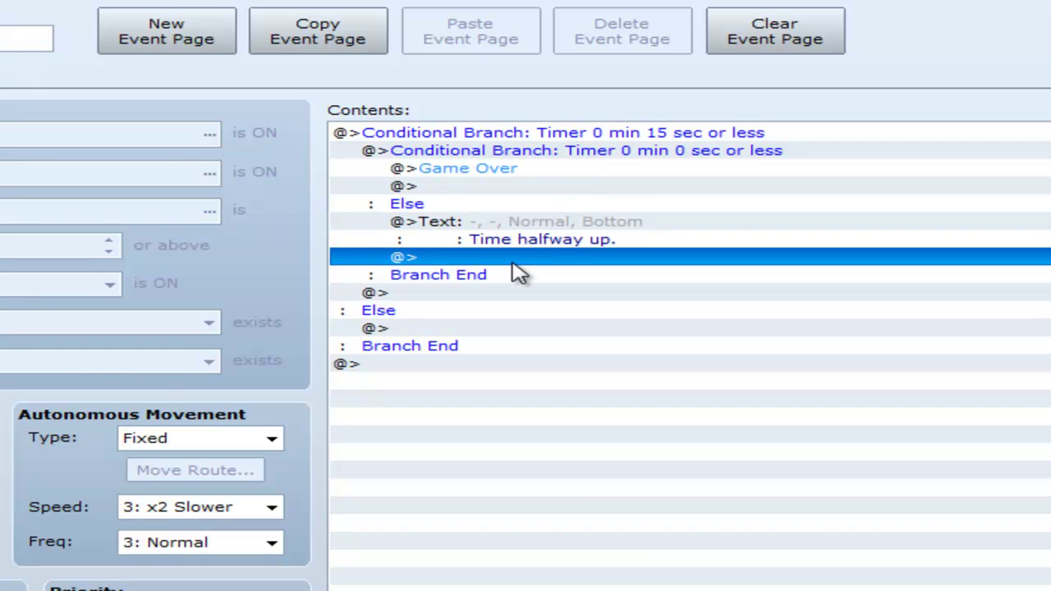
left_click(547, 238)
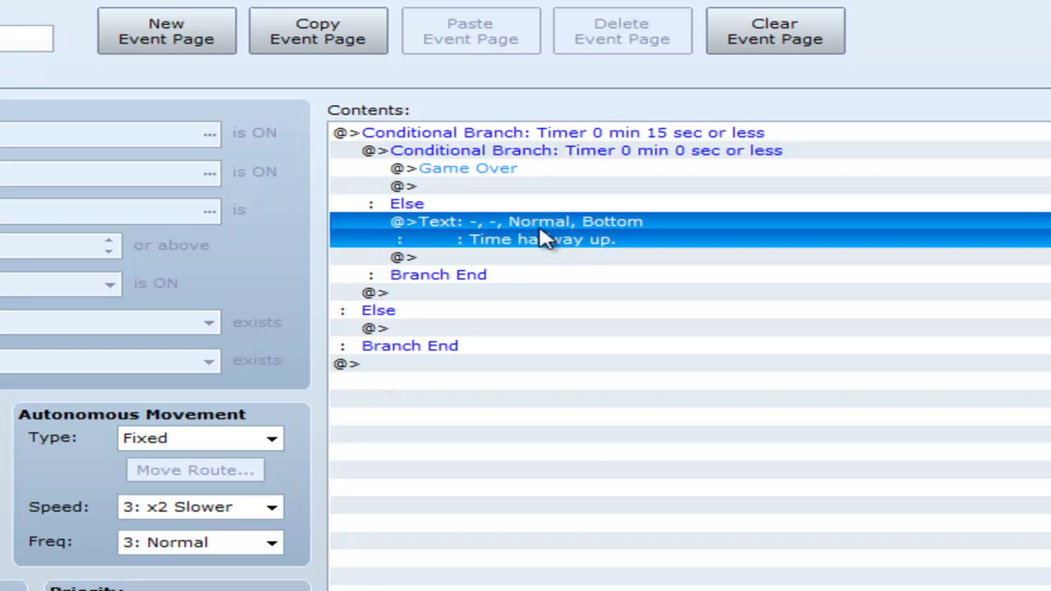
key("Delete")
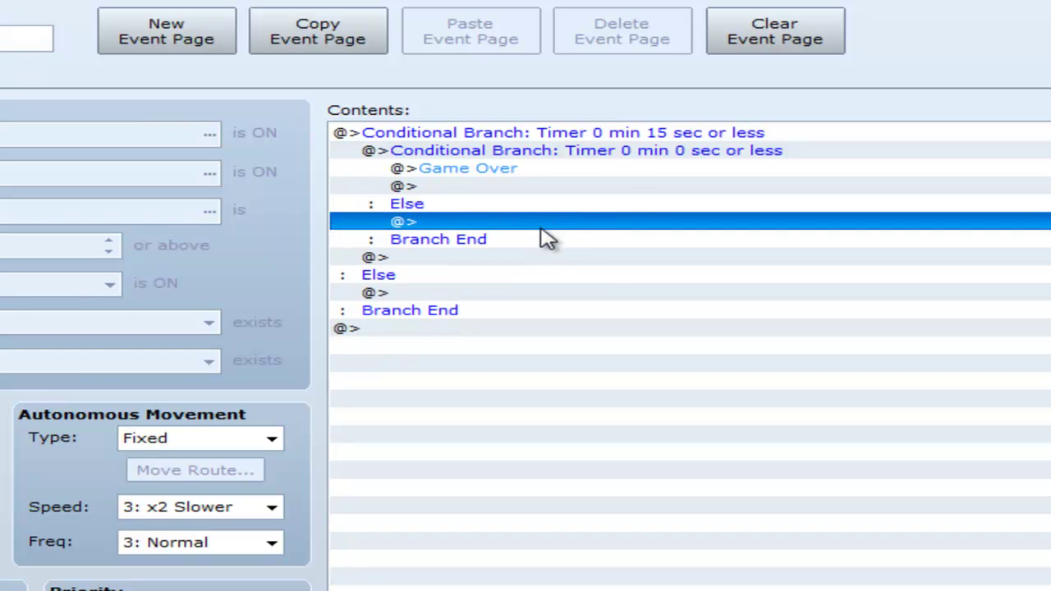
left_click(626, 136)
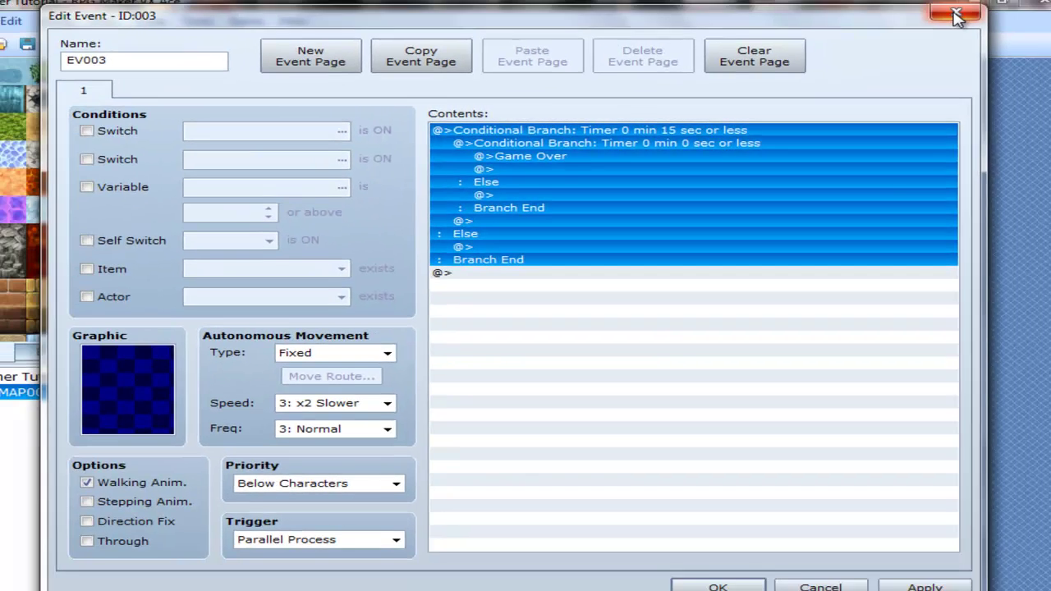
key("Return")
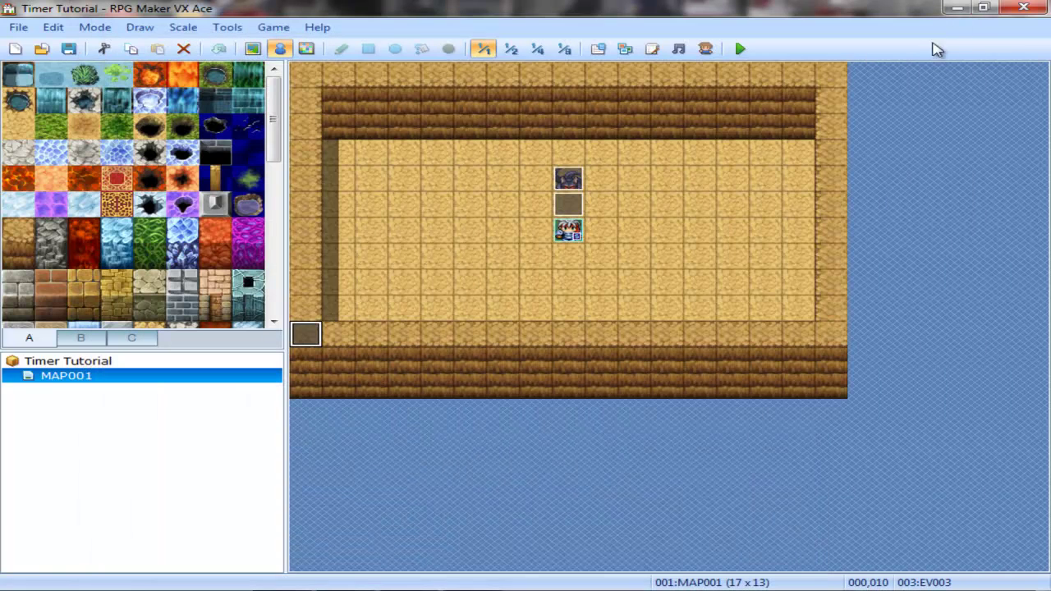